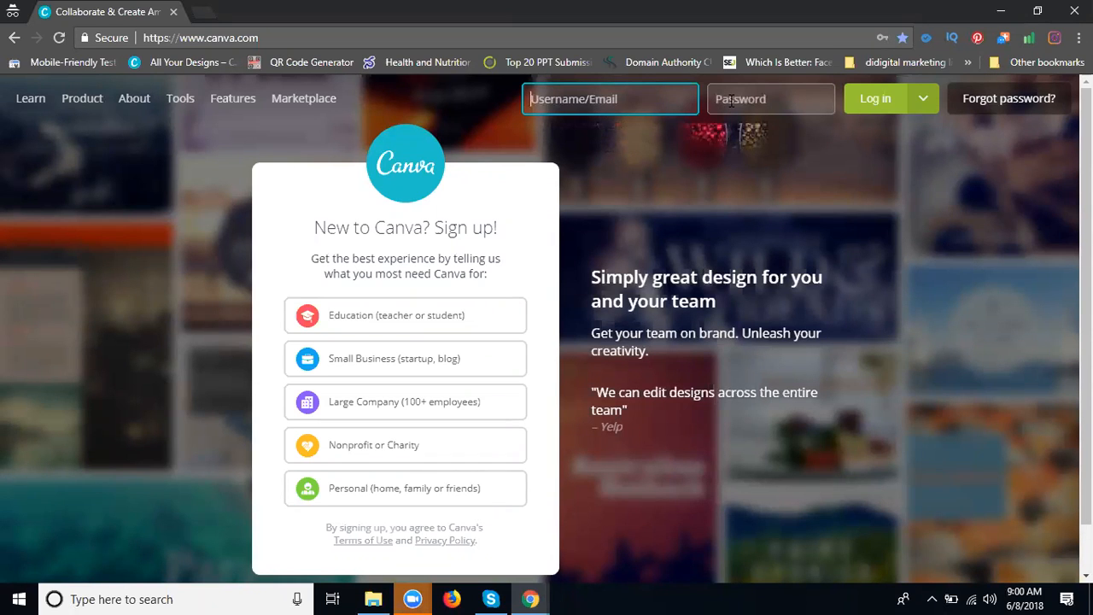
# View the alternative log-in options on the Canva home page
pyautogui.click(922, 101)
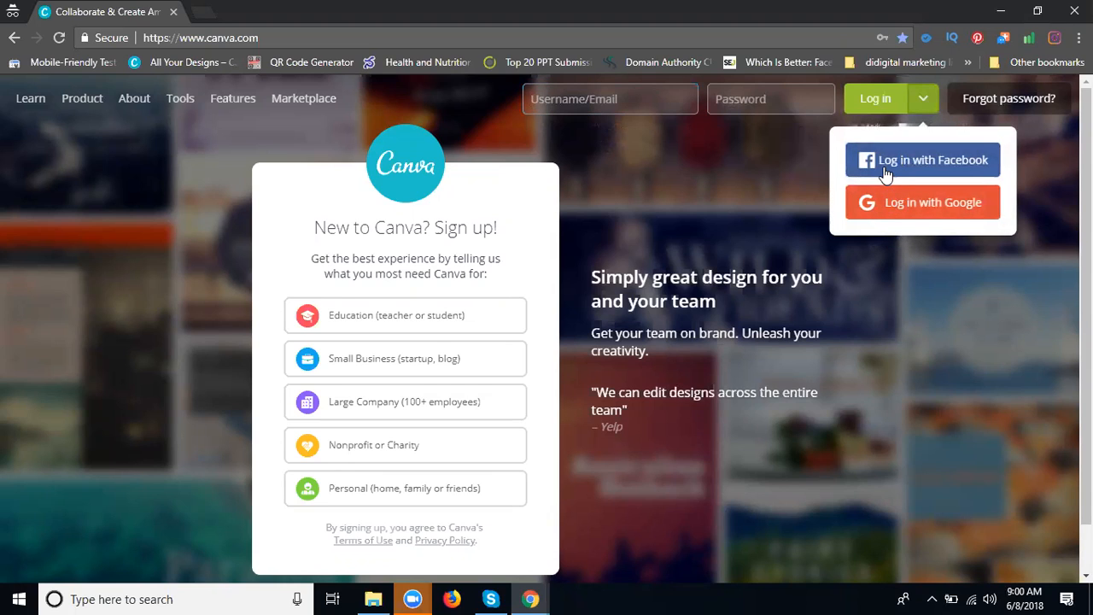
pyautogui.click(369, 315)
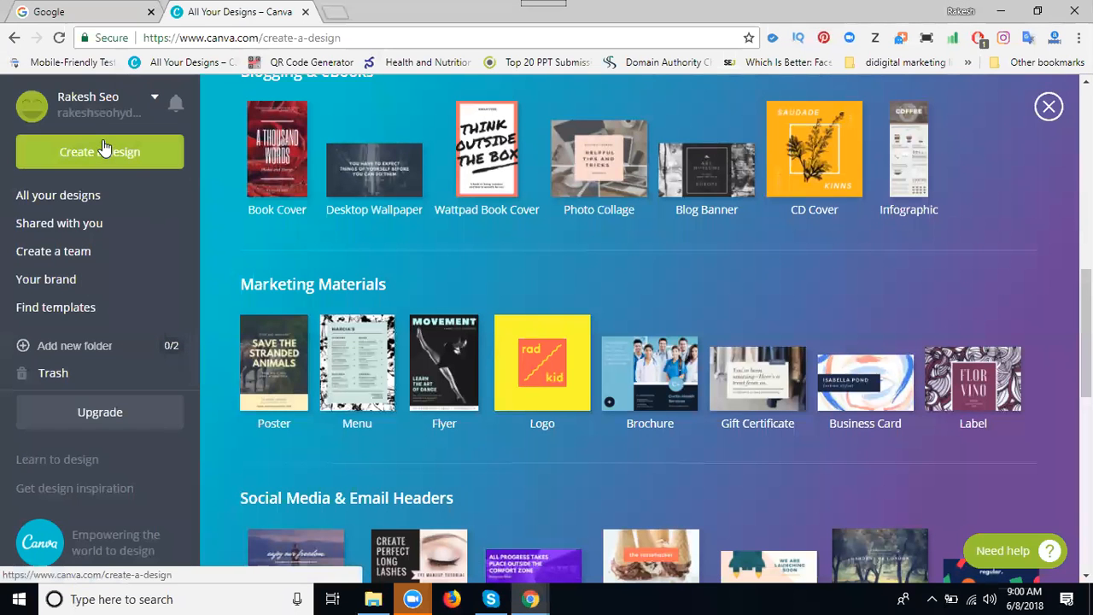
# Look through the design types and create a new blank Logo design of 500 px × 500 px
pyautogui.click(117, 158)
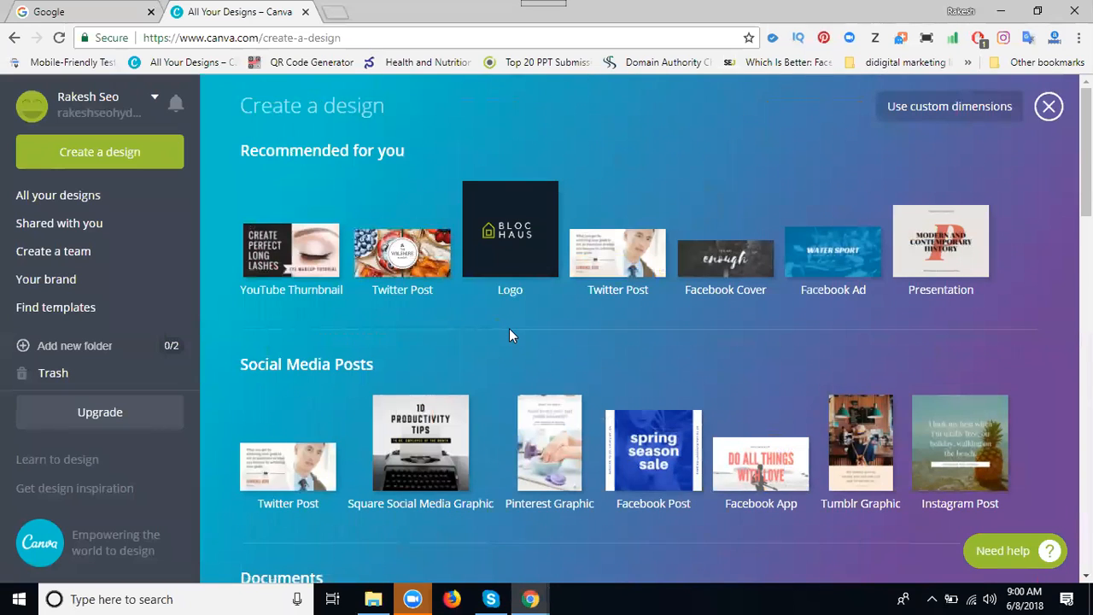
pyautogui.scroll(-3, 510, 328)
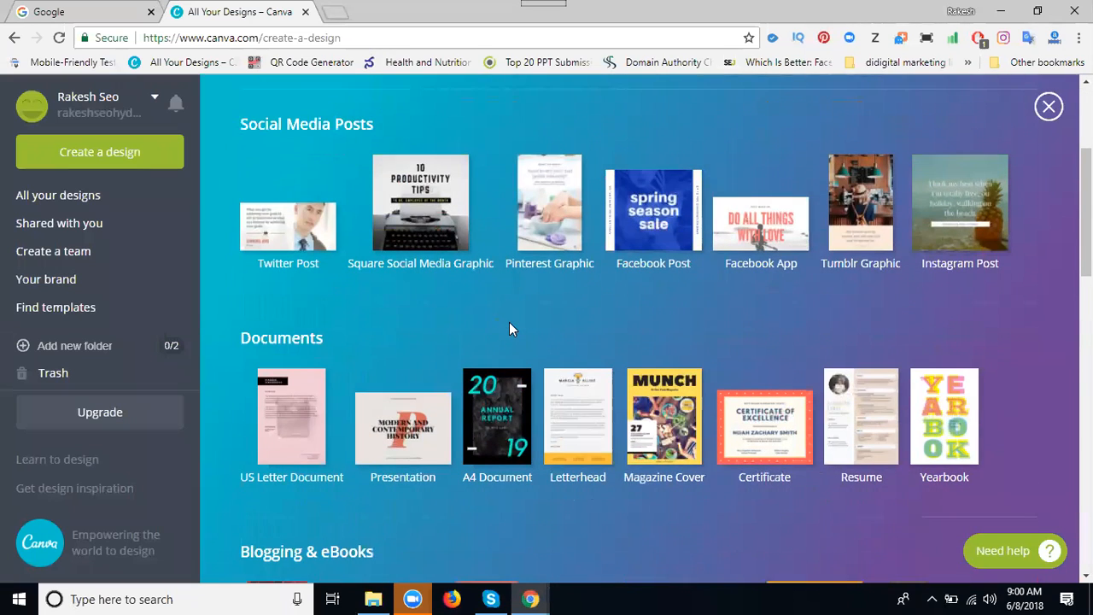
pyautogui.scroll(-2, 508, 327)
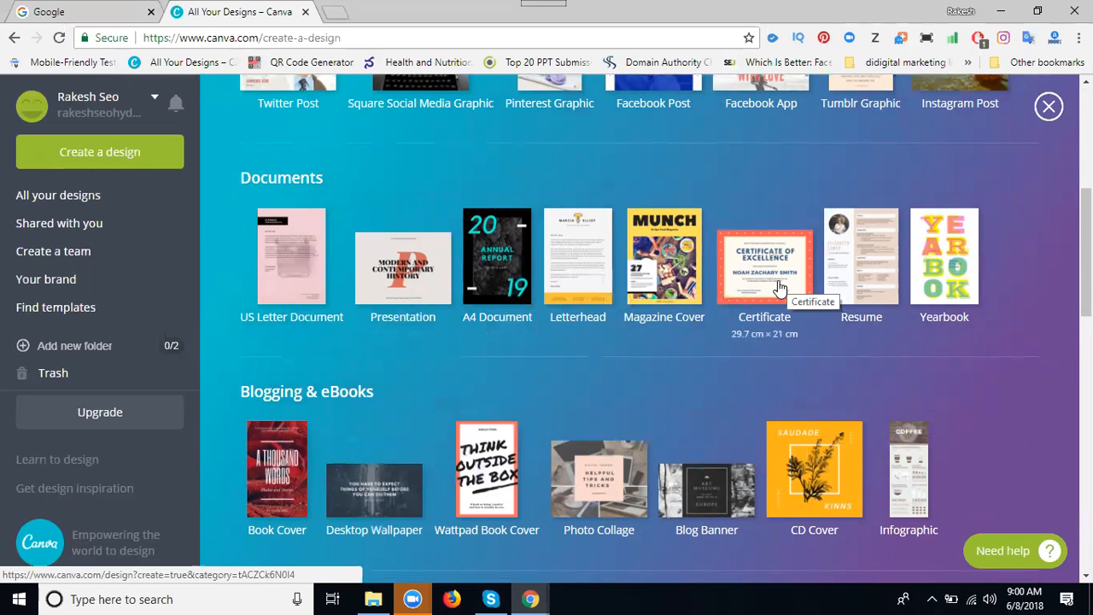
pyautogui.scroll(5, 778, 283)
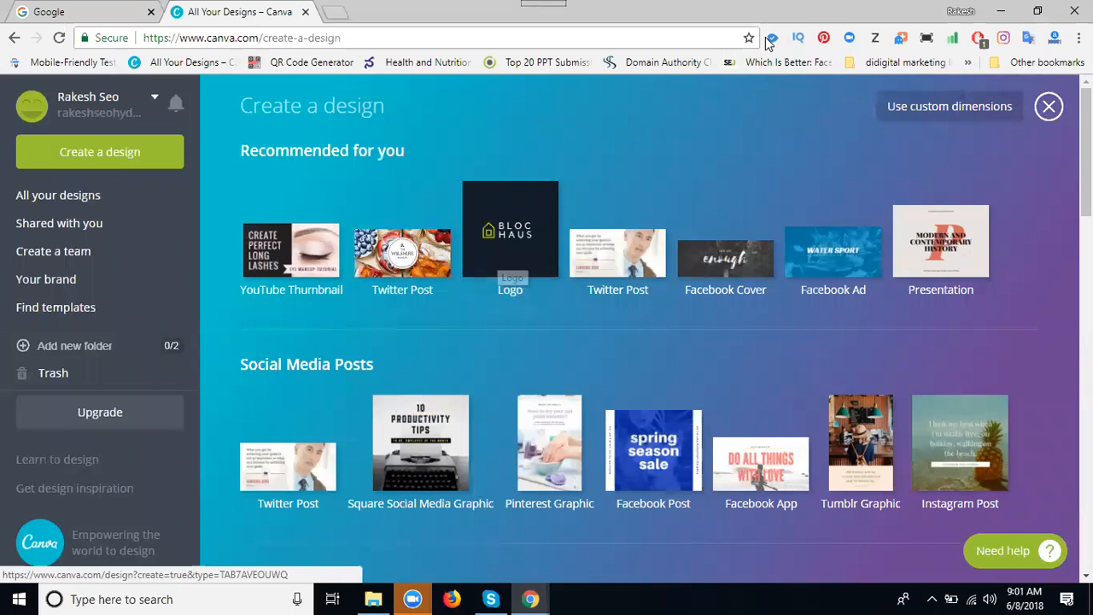
pyautogui.click(508, 234)
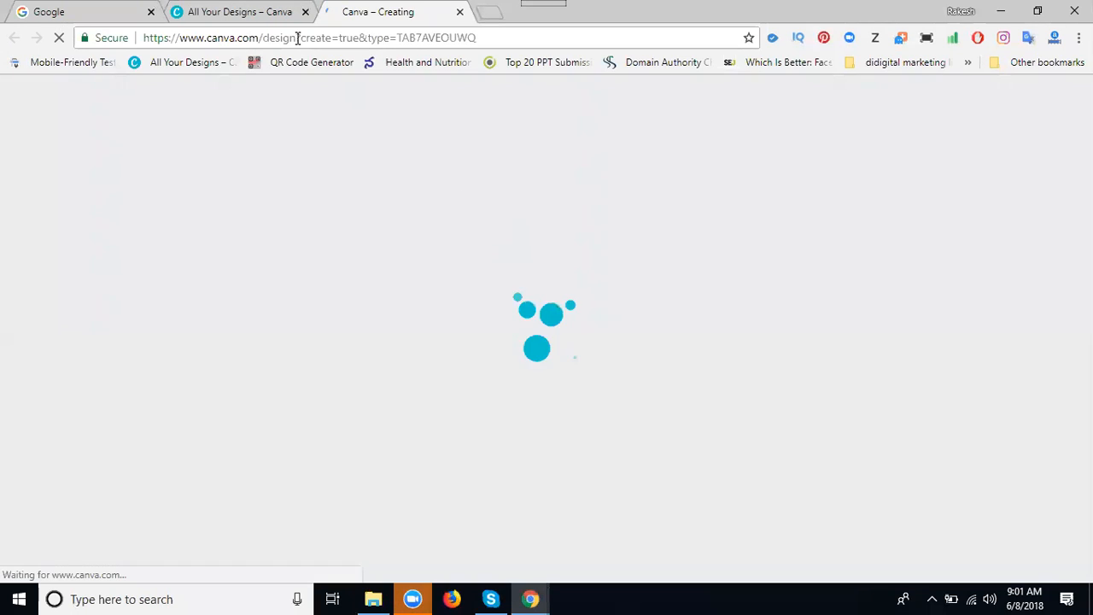
pyautogui.click(251, 14)
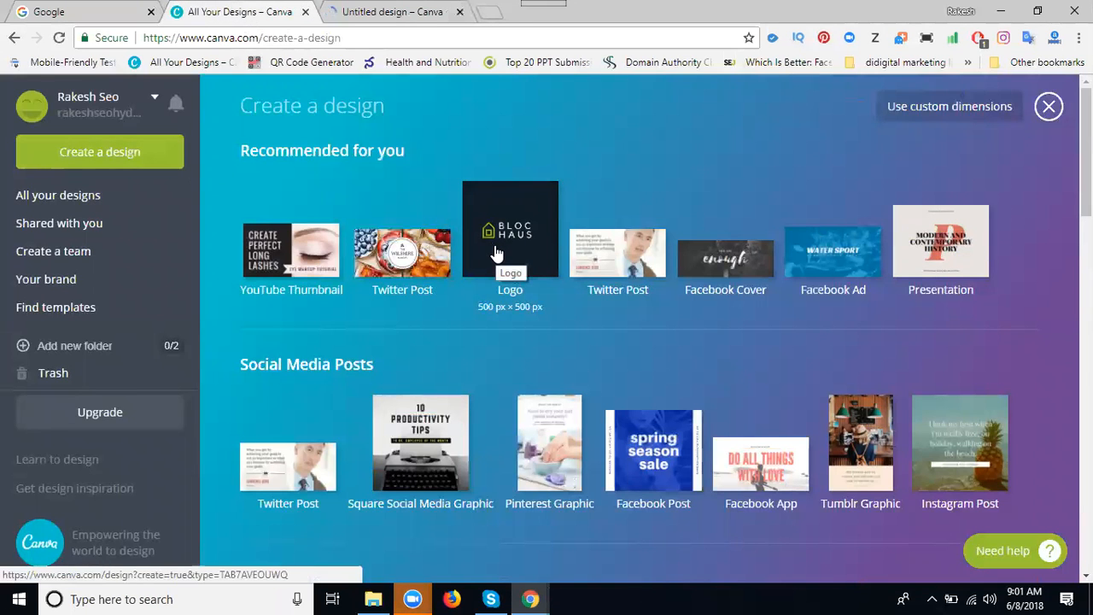
pyautogui.click(406, 12)
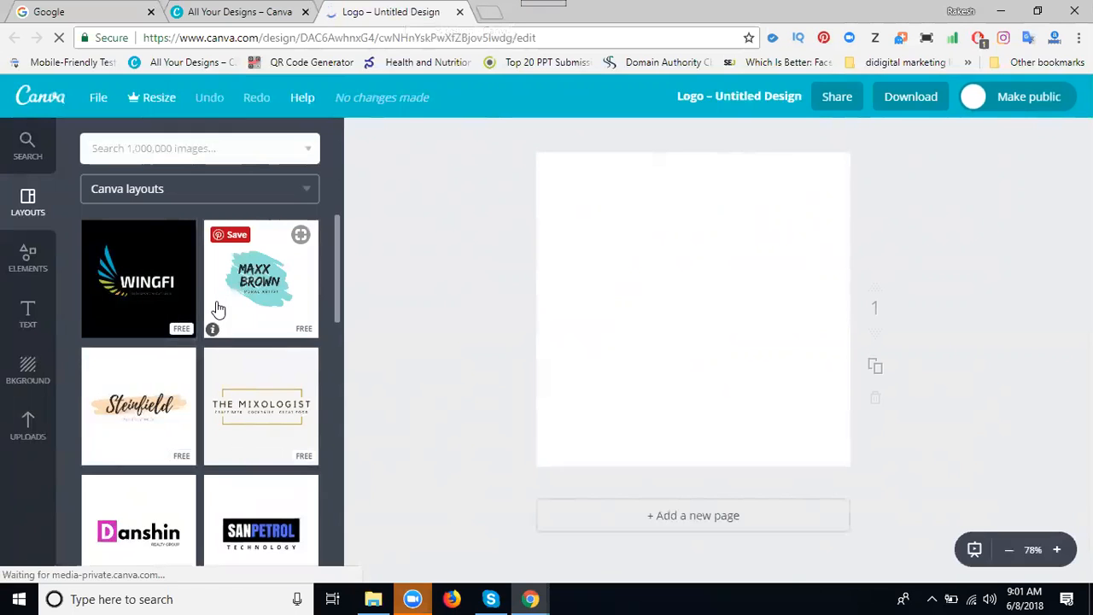
# Browse the Canva logo layouts and apply the free Lightbulb Productions layout to the blank page
pyautogui.scroll(-4, 217, 309)
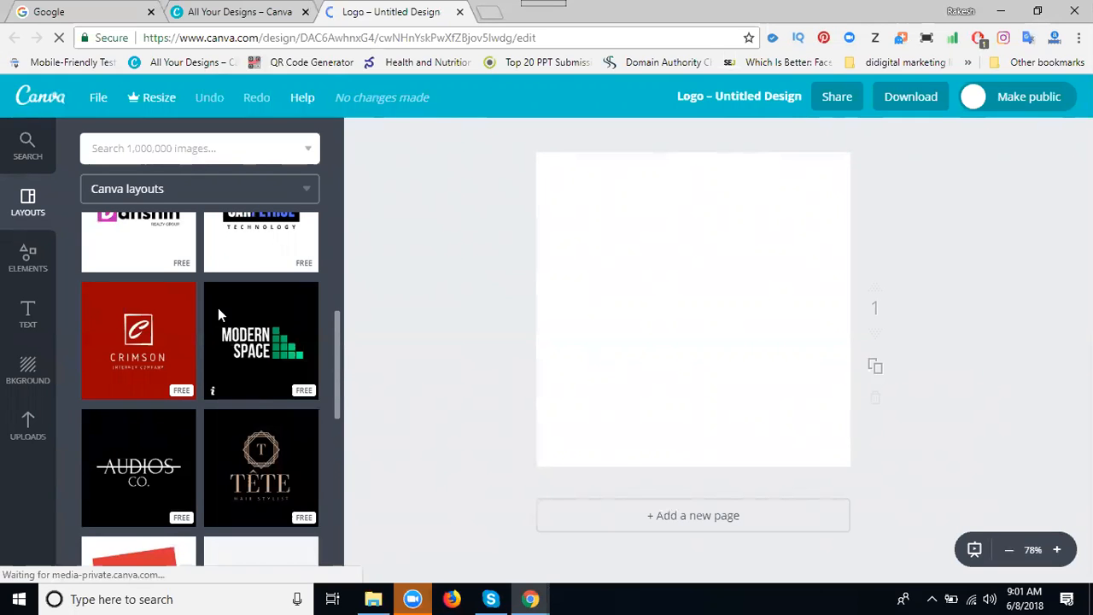
pyautogui.scroll(-7, 218, 315)
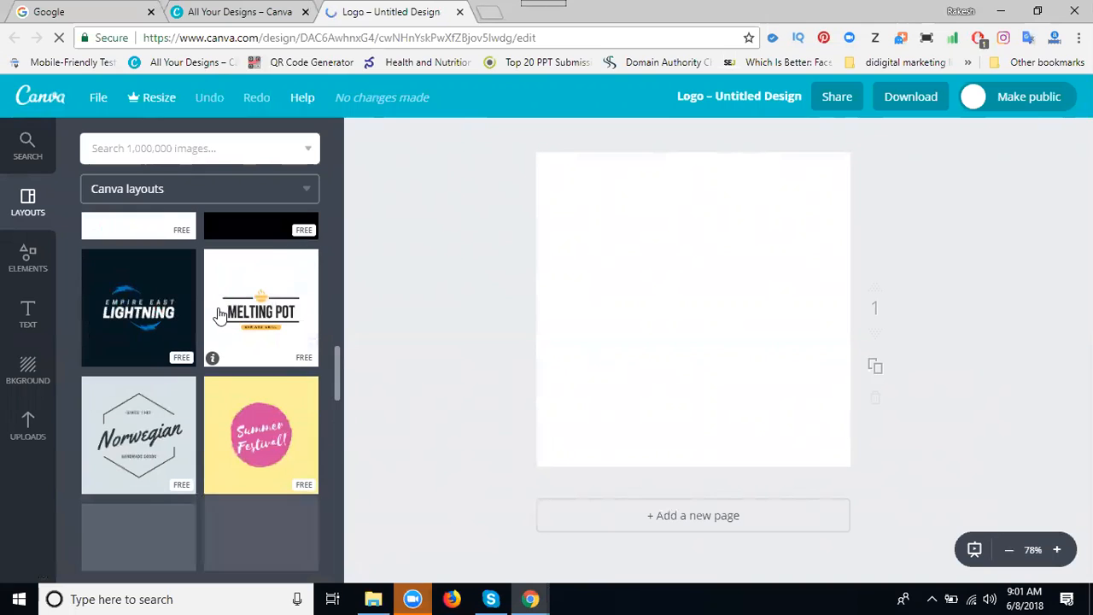
pyautogui.scroll(-4, 217, 315)
pyautogui.scroll(-5, 217, 315)
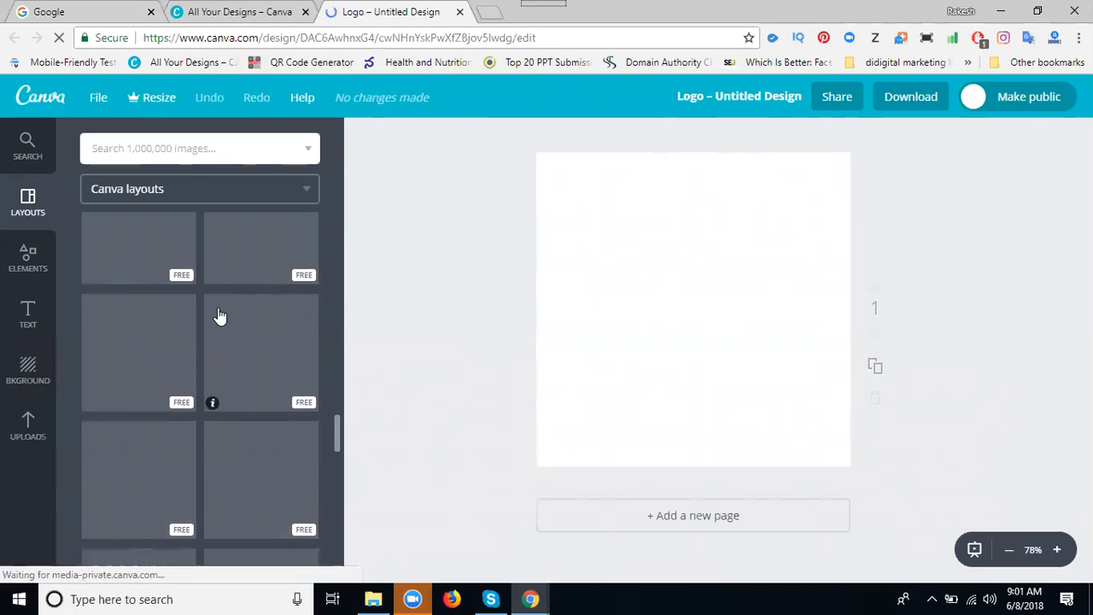
pyautogui.scroll(-1, 218, 315)
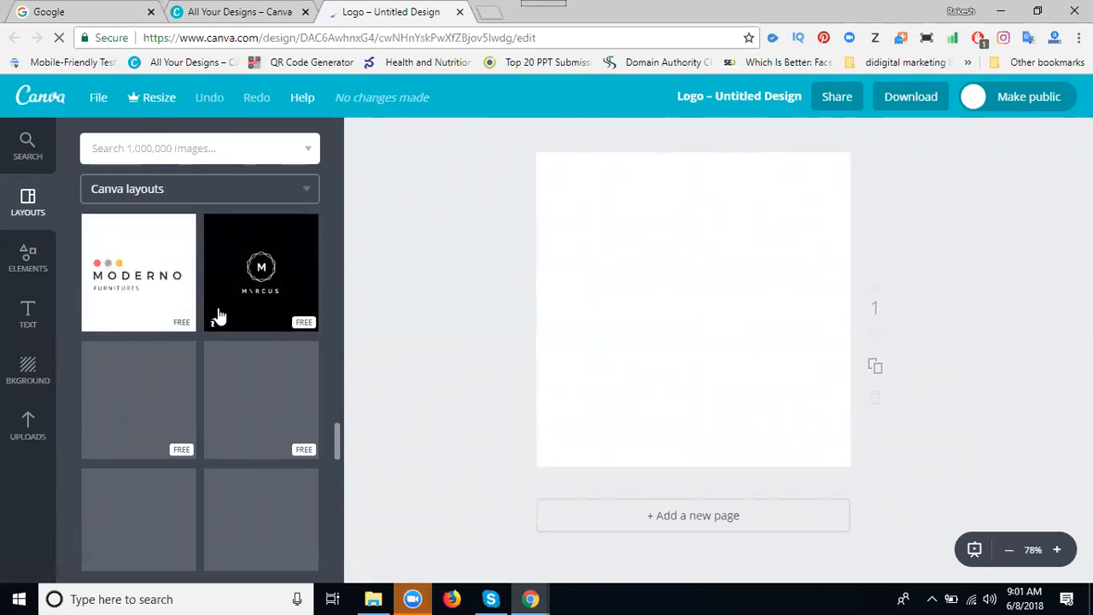
pyautogui.scroll(3, 217, 316)
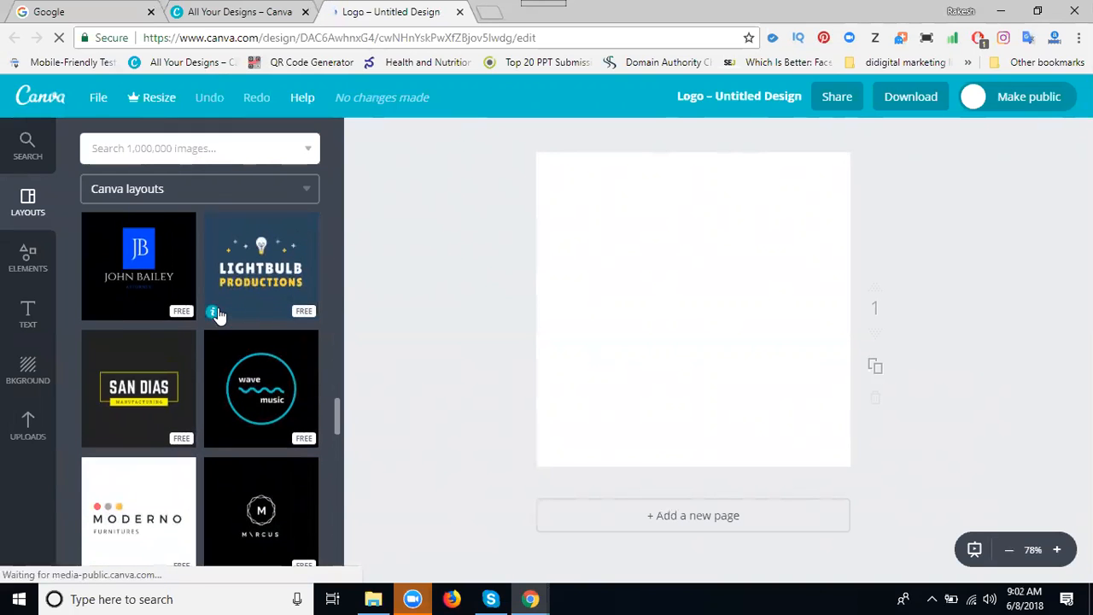
pyautogui.scroll(3, 218, 315)
pyautogui.scroll(1, 217, 314)
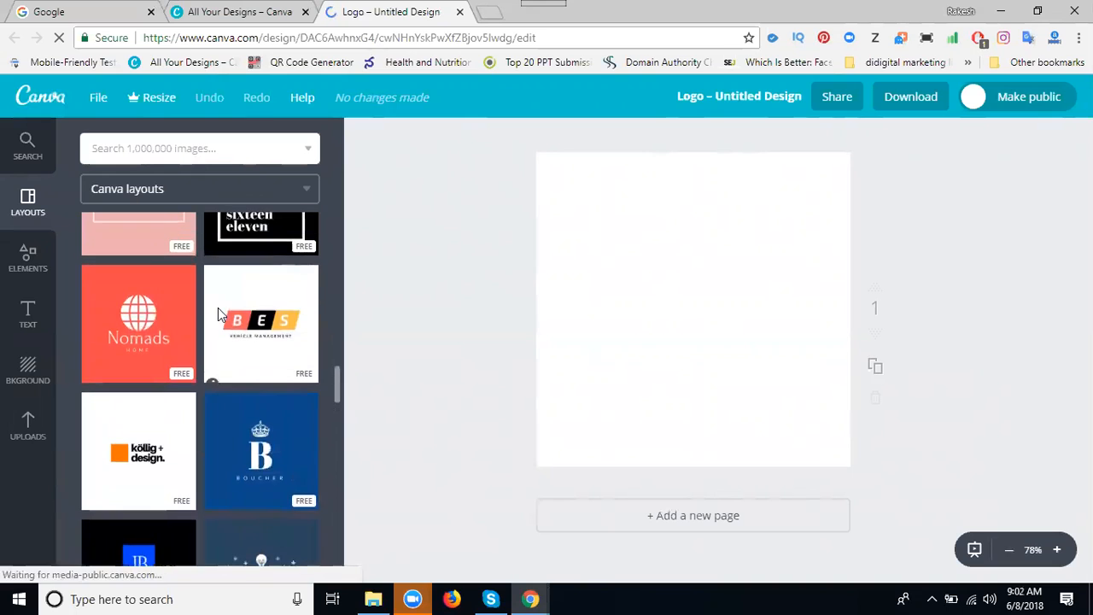
pyautogui.scroll(2, 220, 310)
pyautogui.scroll(-2, 220, 316)
pyautogui.scroll(-10, 219, 315)
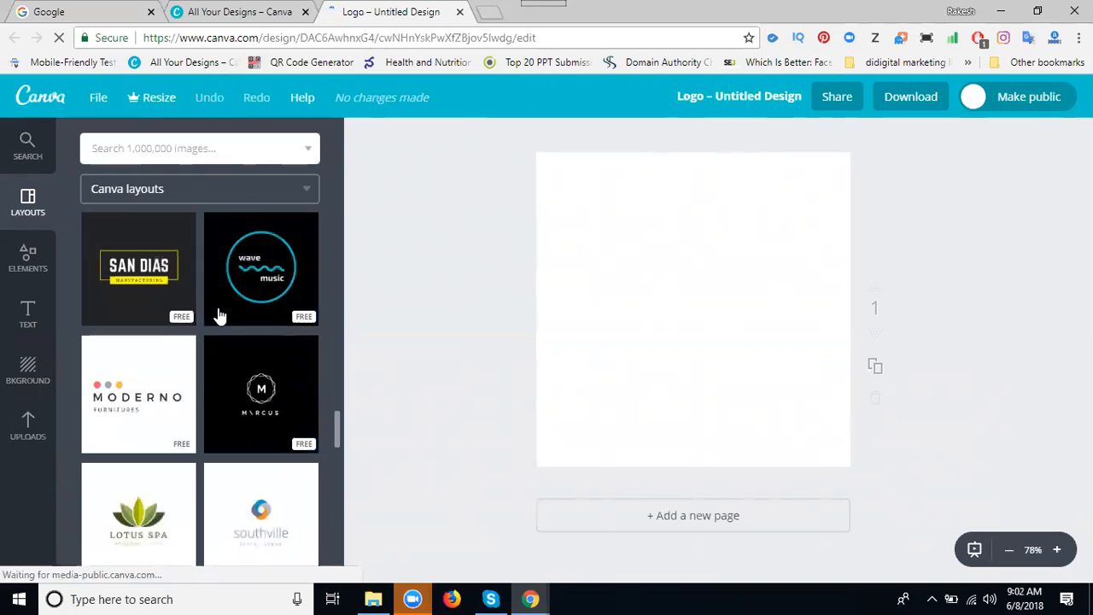
pyautogui.scroll(-5, 218, 315)
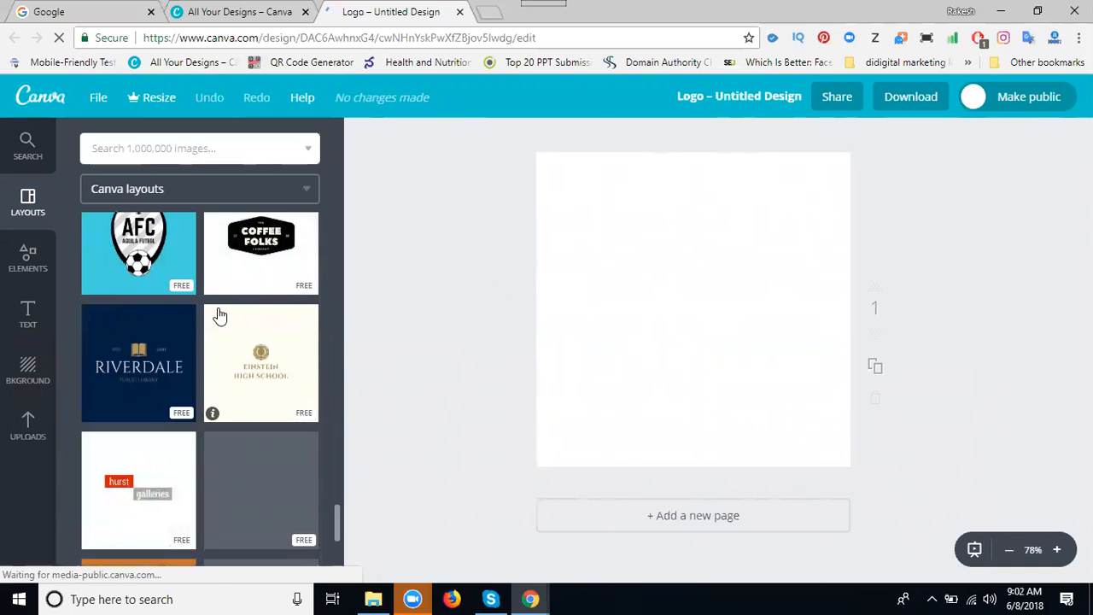
pyautogui.scroll(-3, 219, 315)
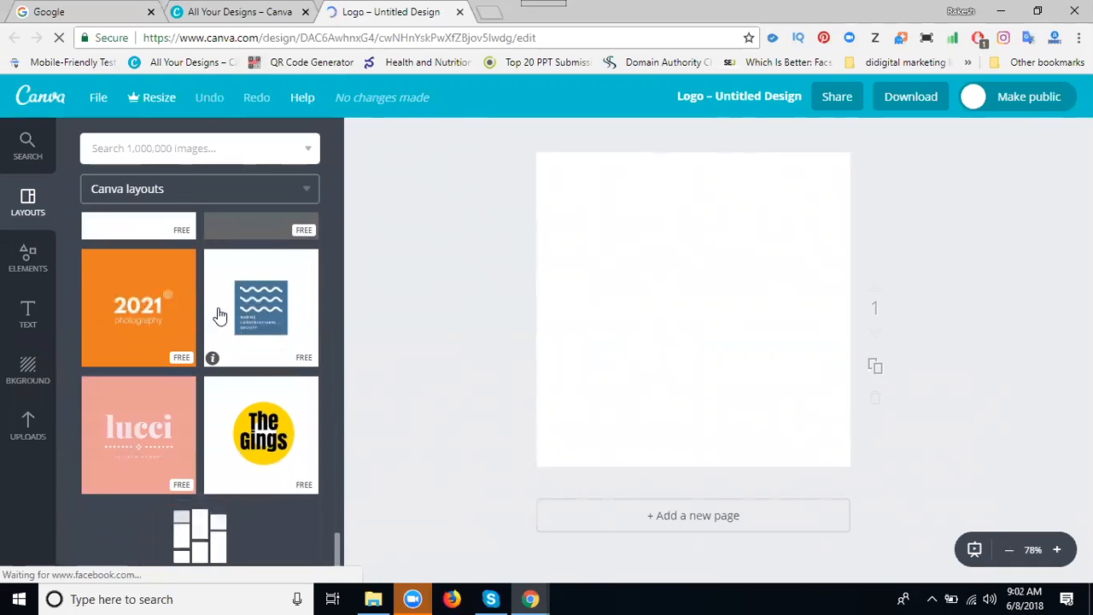
pyautogui.scroll(-5, 219, 315)
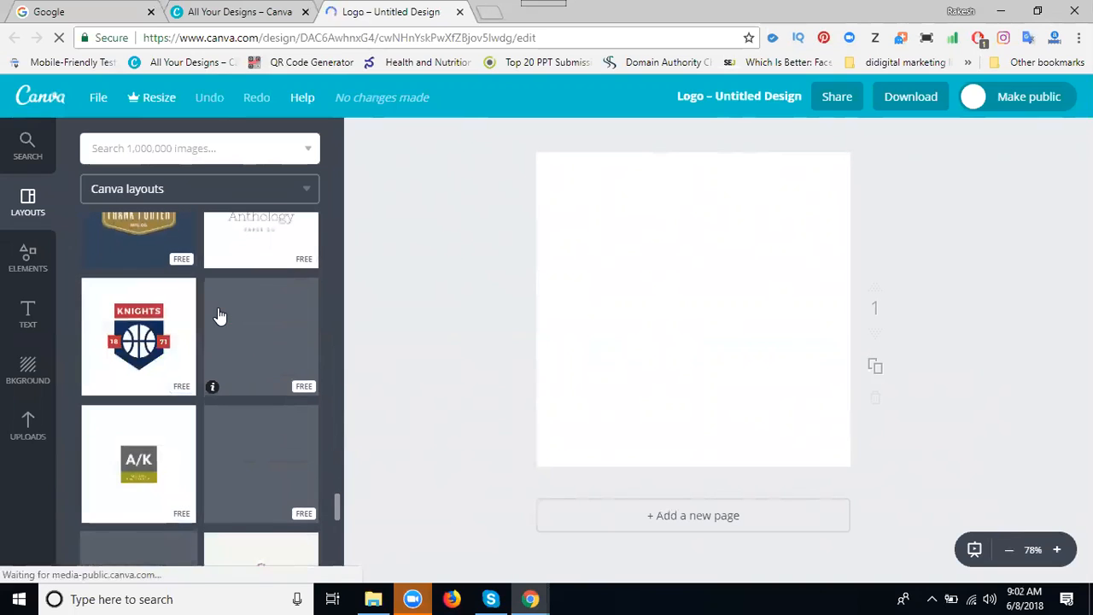
pyautogui.scroll(-4, 219, 315)
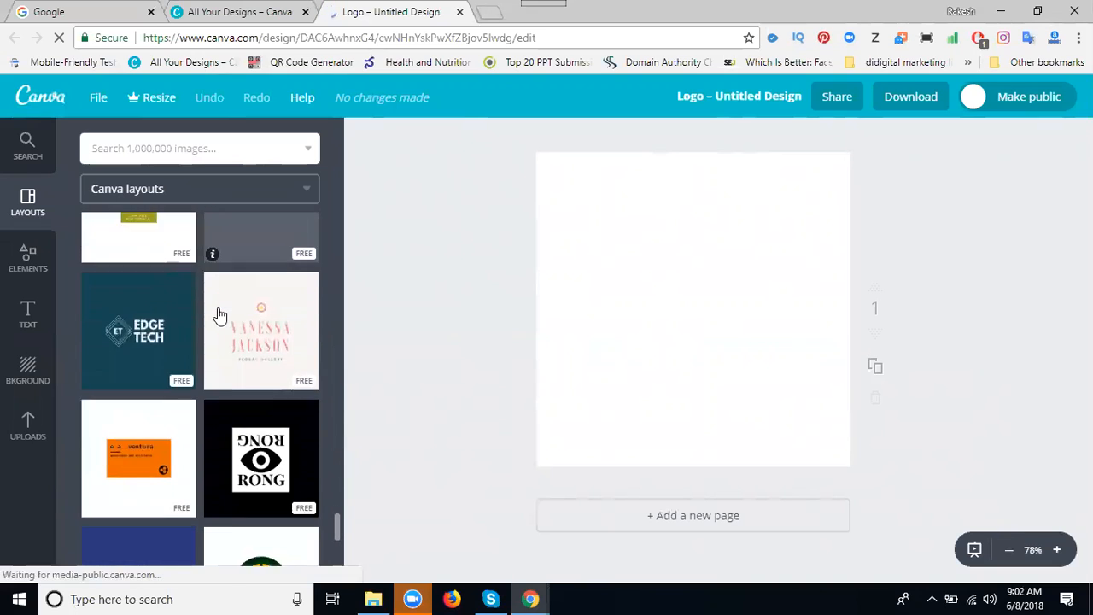
pyautogui.scroll(-4, 220, 315)
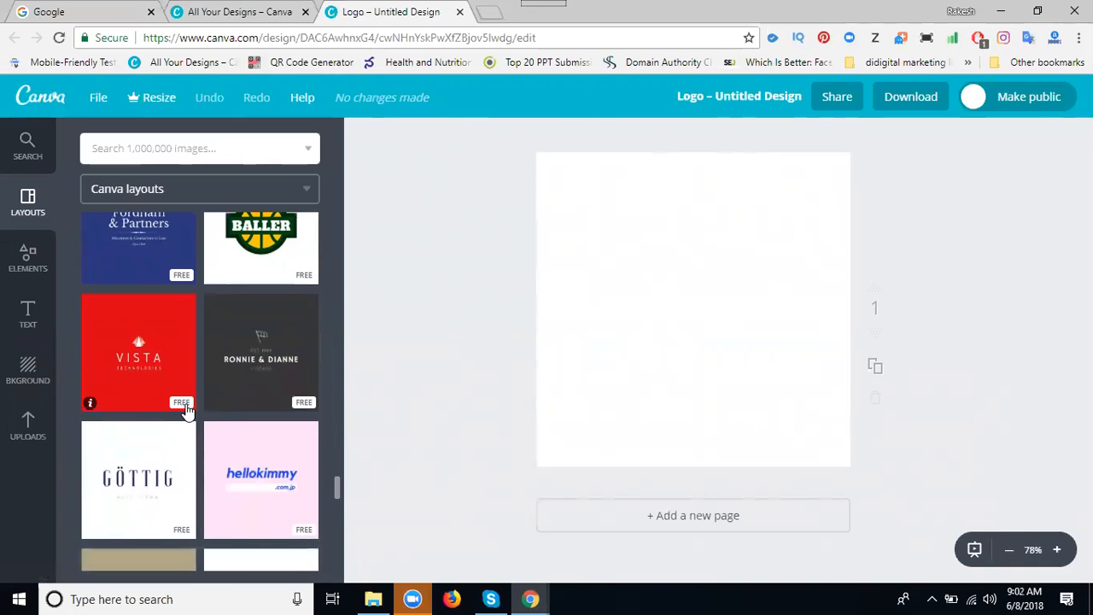
pyautogui.hotkey('ctrl', '+')
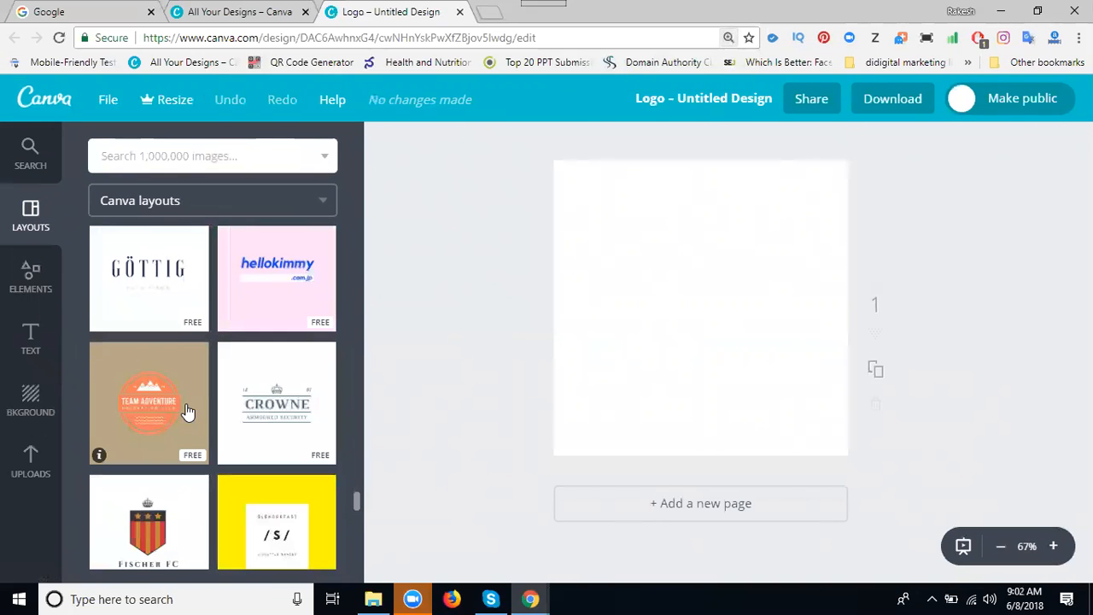
pyautogui.scroll(-3, 186, 409)
pyautogui.scroll(-8, 188, 412)
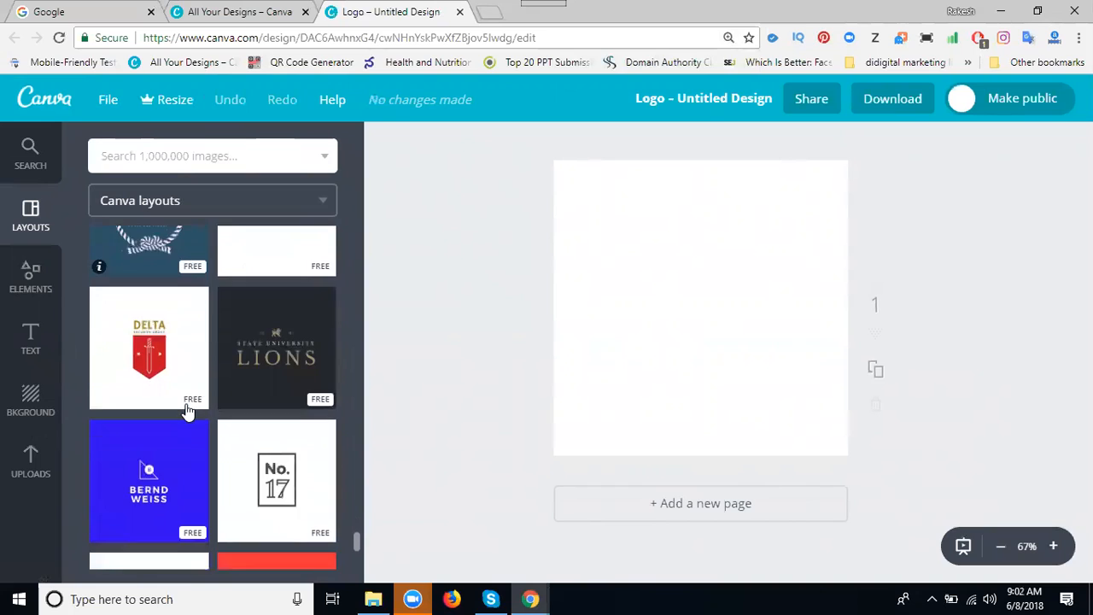
pyautogui.scroll(-3, 188, 412)
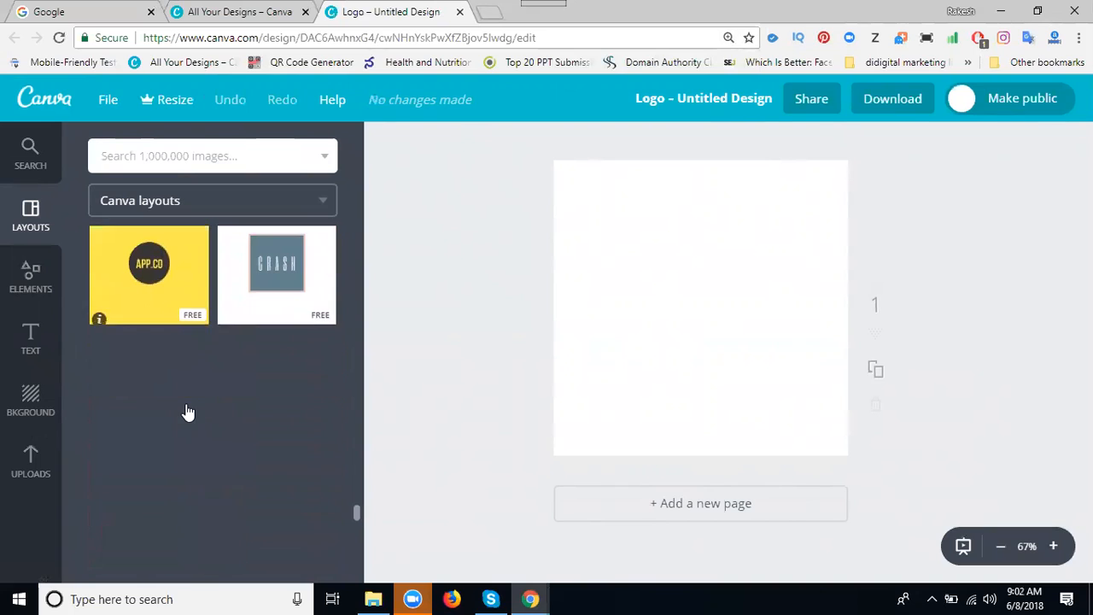
pyautogui.scroll(-5, 188, 412)
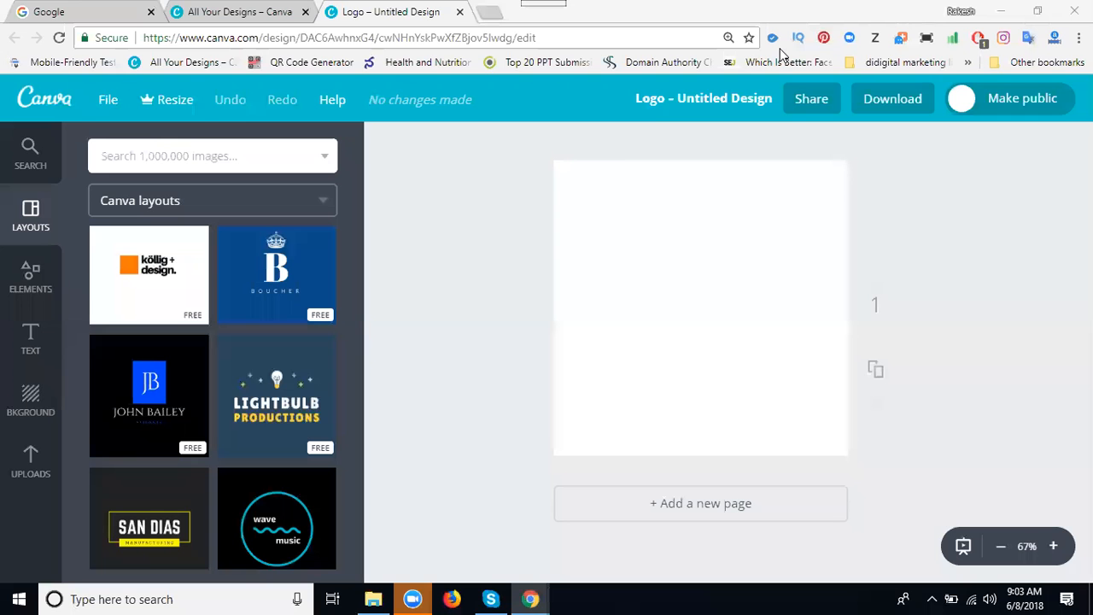
pyautogui.click(268, 404)
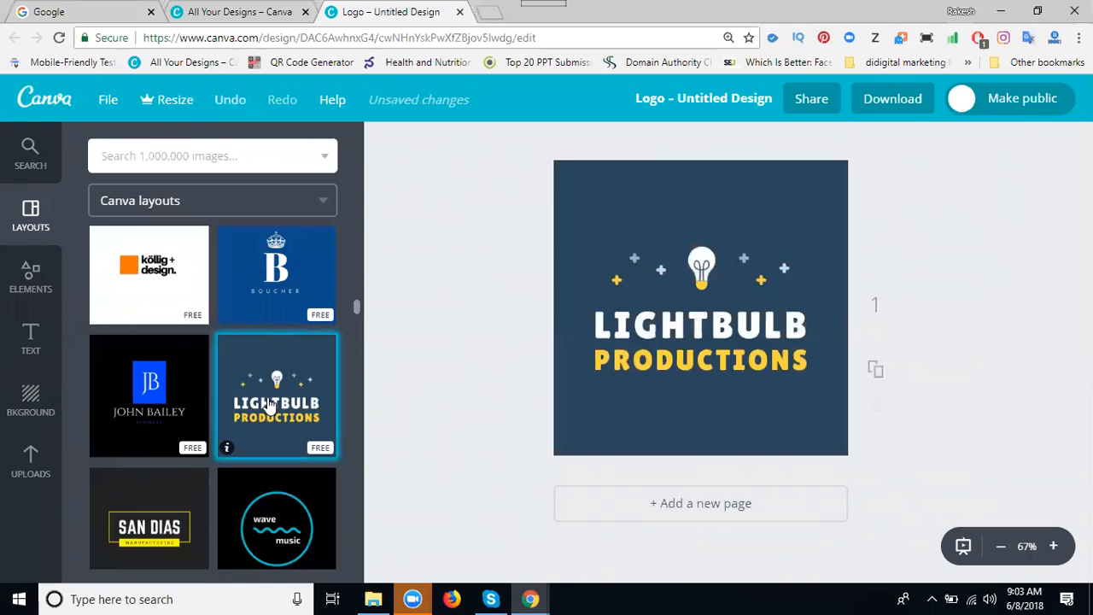
# Replace the logo's LIGHTBULB heading with the two-line text DIGITAL RAJESH
pyautogui.doubleClick(675, 328)
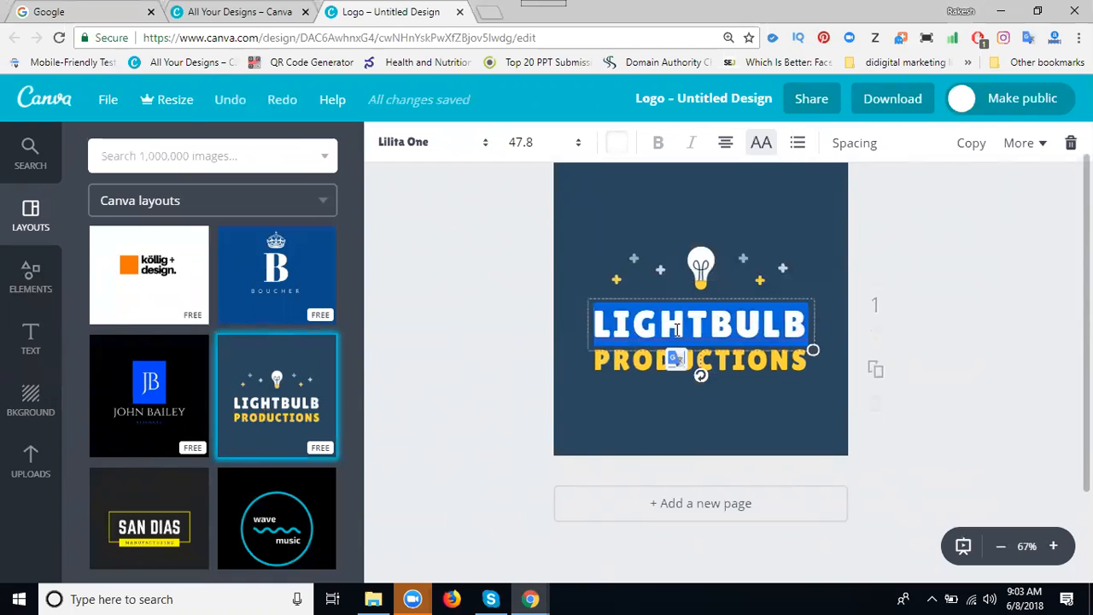
pyautogui.write('DIGITAL')
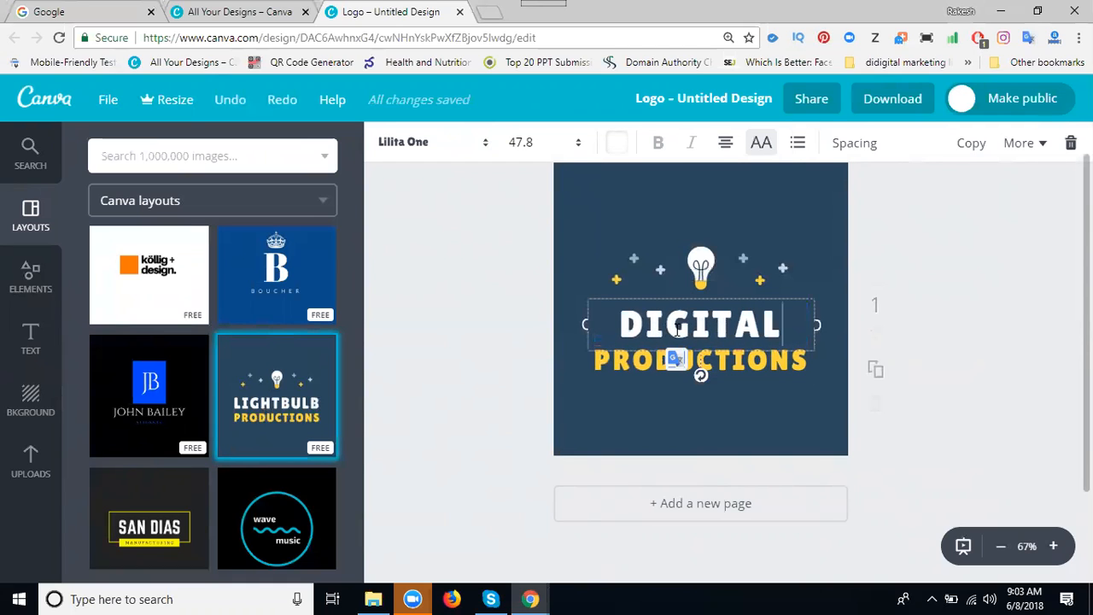
pyautogui.press('Return')
pyautogui.write('RAKES')
pyautogui.press('BackSpace')
pyautogui.press('BackSpace')
pyautogui.press('BackSpace')
pyautogui.press('BackSpace')
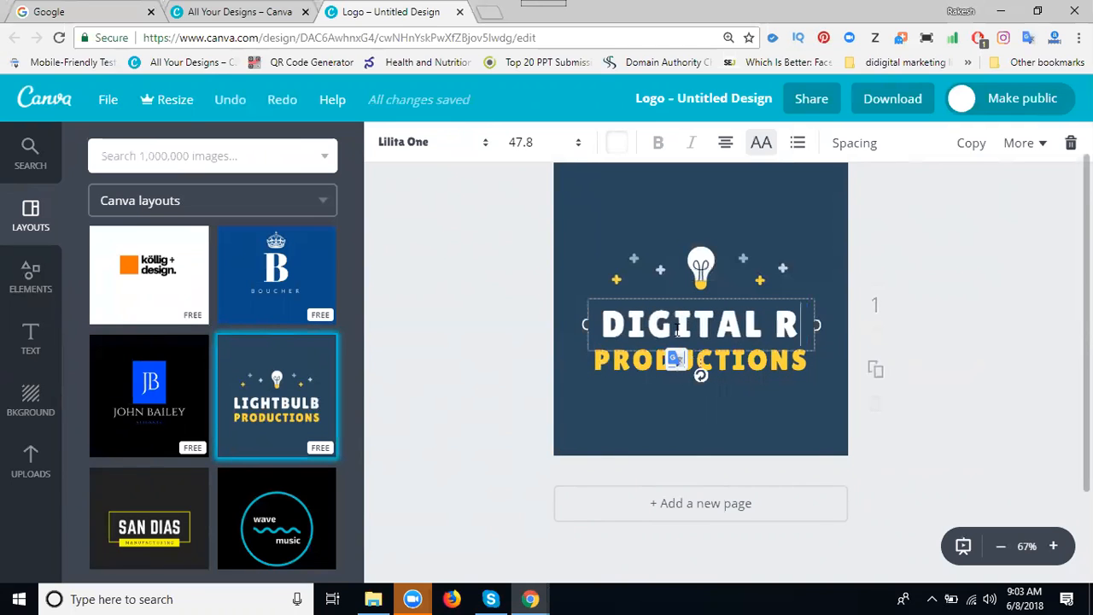
pyautogui.write('AJESH')
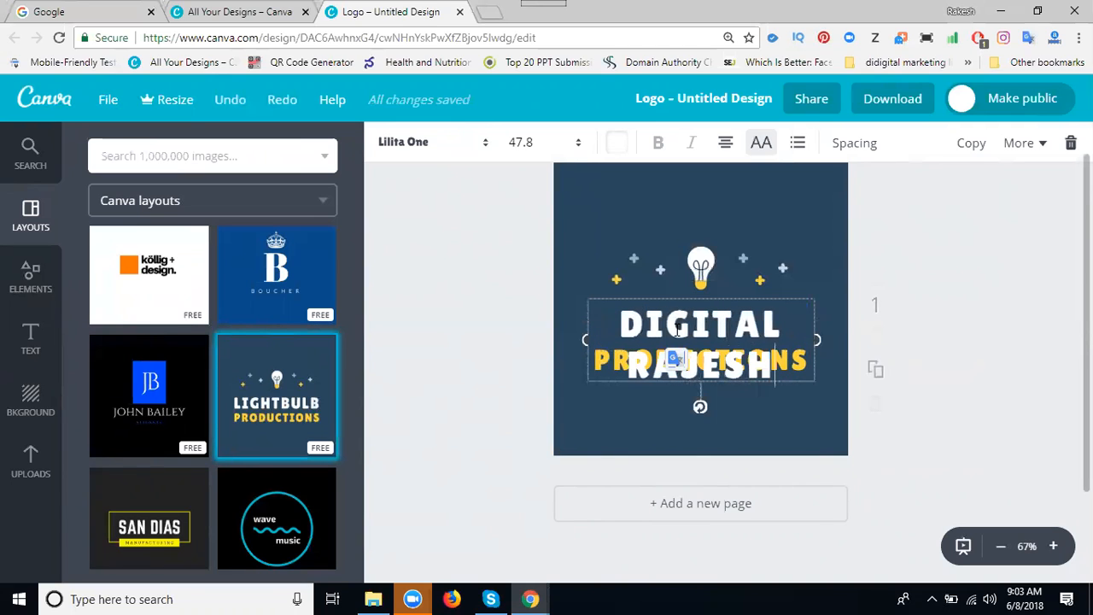
# Delete the yellow PRODUCTIONS text and position the DIGITAL RAJESH heading directly beneath the light bulb
pyautogui.click(648, 436)
pyautogui.moveTo(661, 306); pyautogui.dragTo(677, 402)
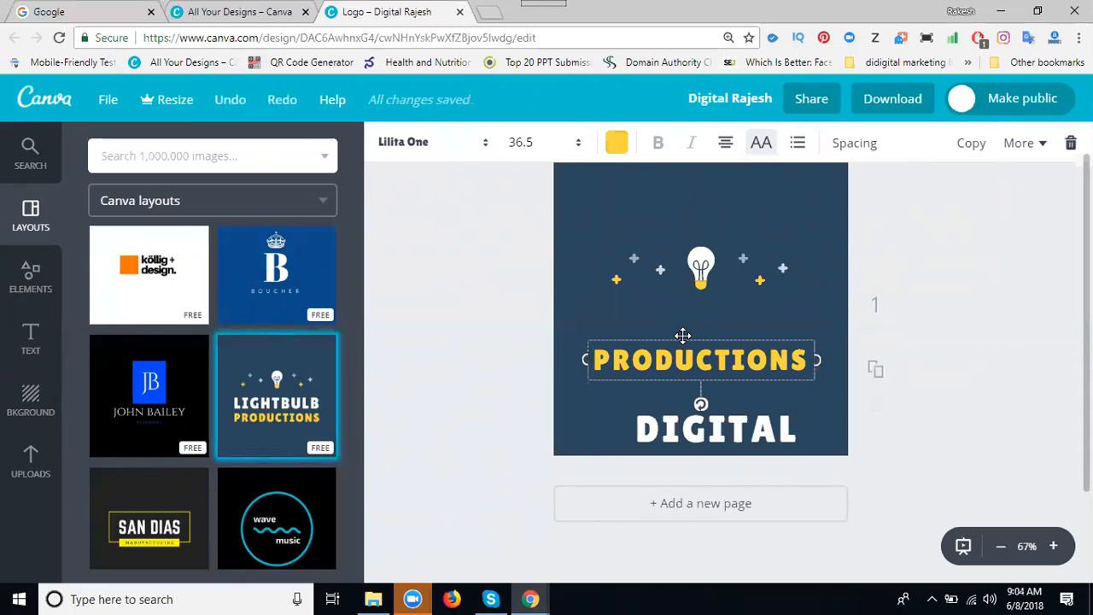
pyautogui.click(682, 336)
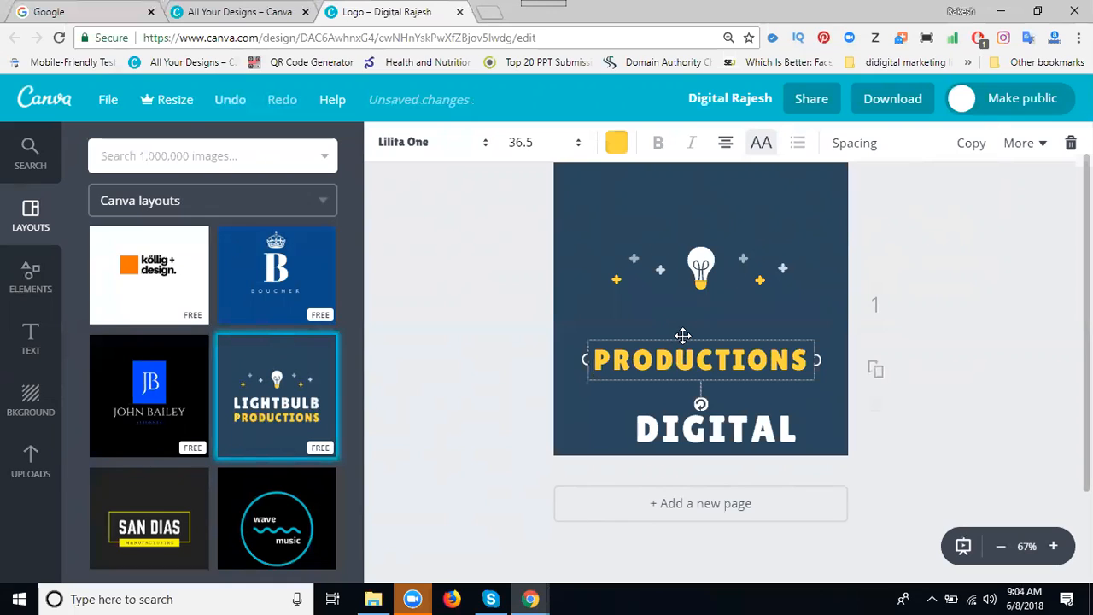
pyautogui.press('Delete')
pyautogui.moveTo(682, 438); pyautogui.dragTo(680, 349)
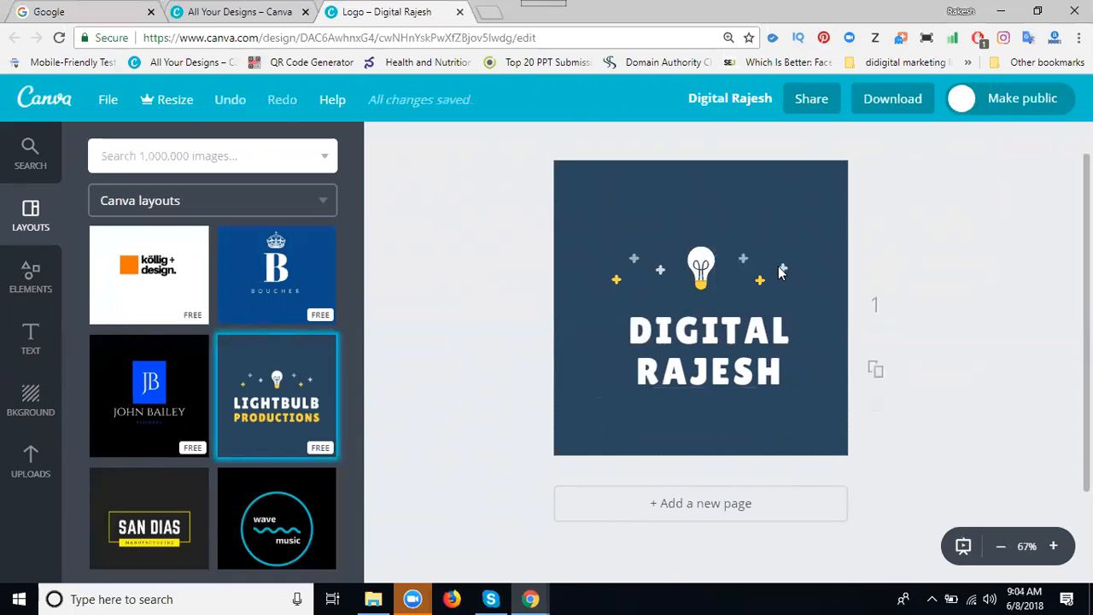
# Set the font size of the DIGITAL RAJESH heading to 32
pyautogui.doubleClick(677, 339)
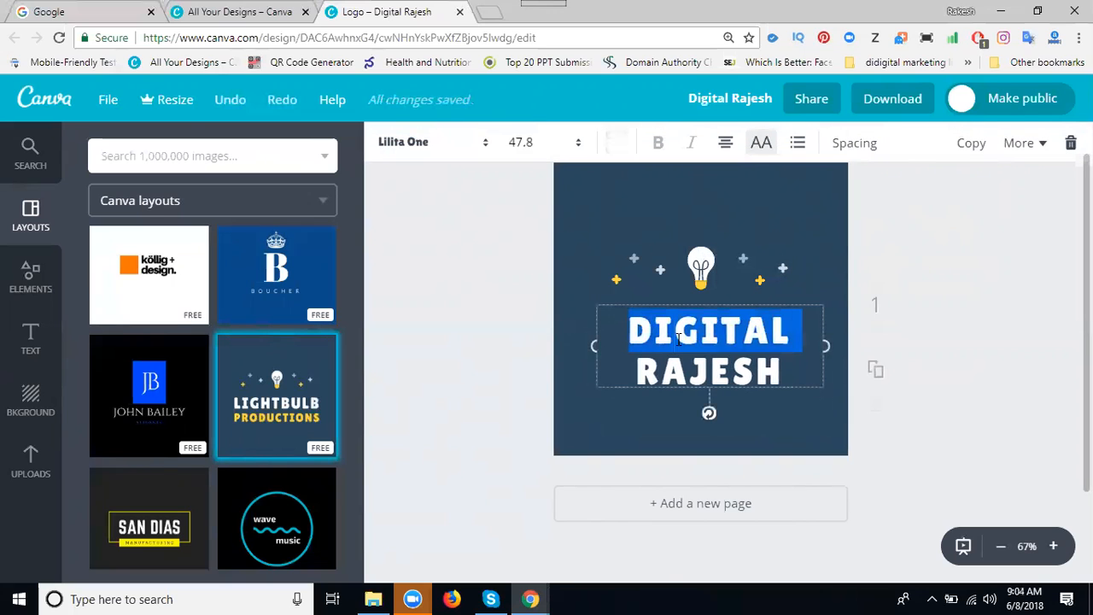
pyautogui.click(516, 145)
pyautogui.click(518, 288)
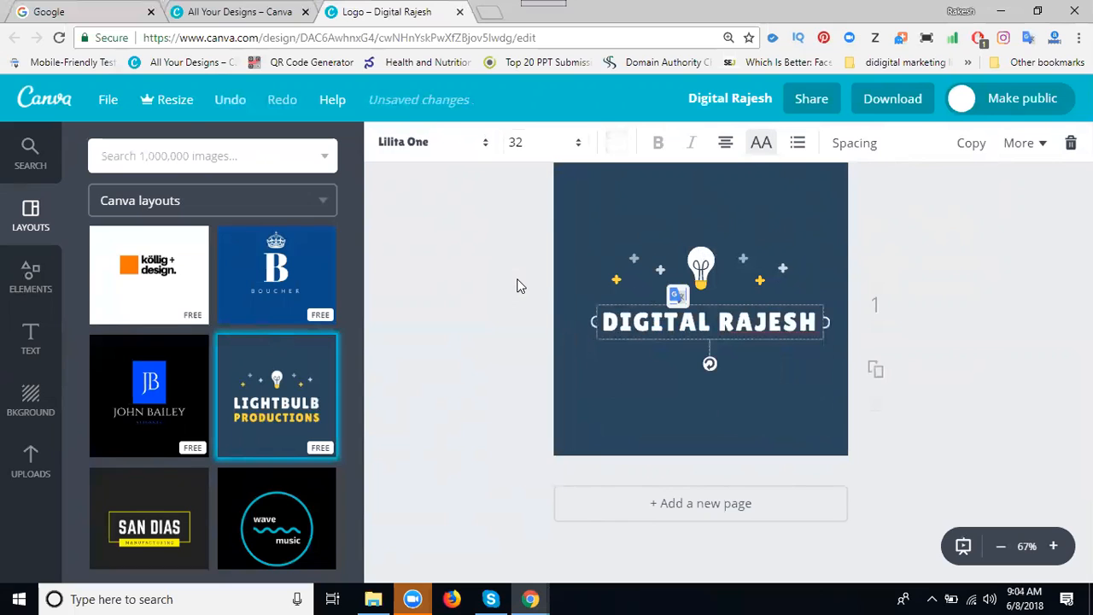
# Switch to Google and search for digital marketing images
pyautogui.click(978, 311)
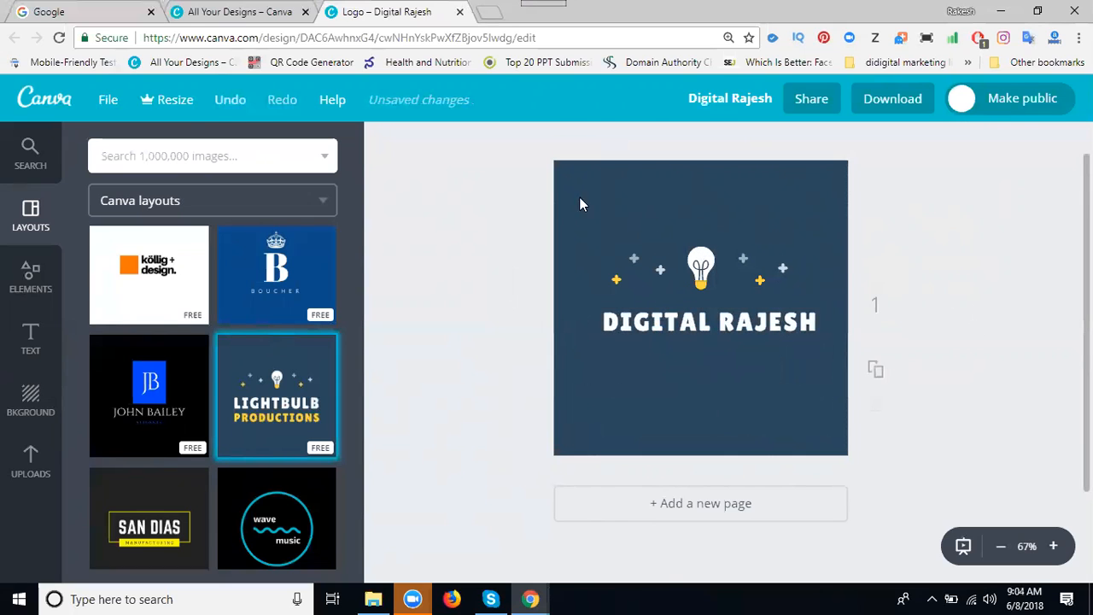
pyautogui.click(73, 16)
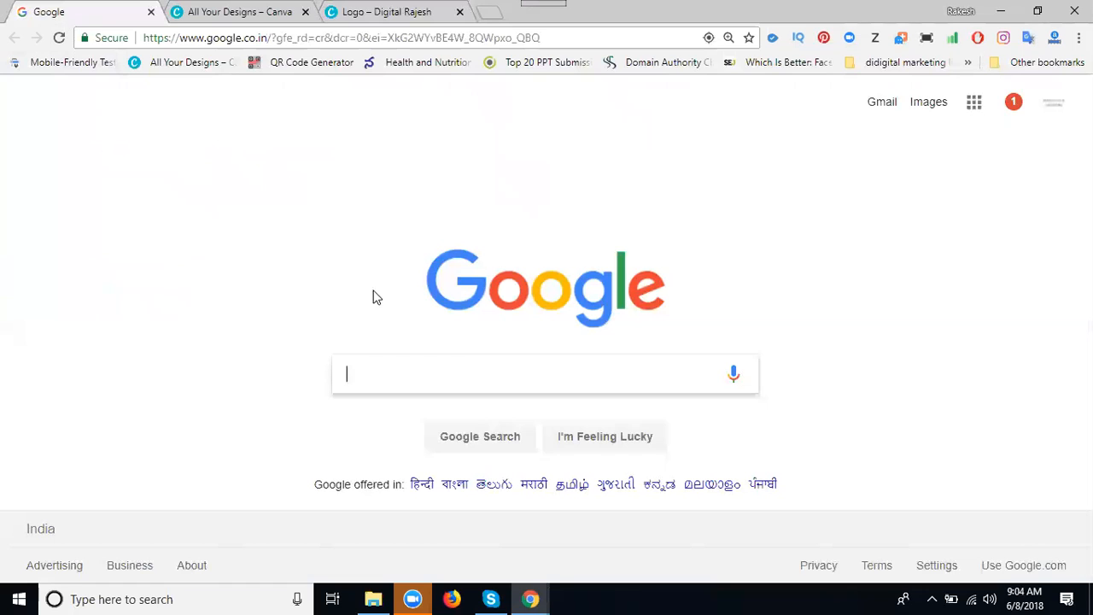
pyautogui.write('di')
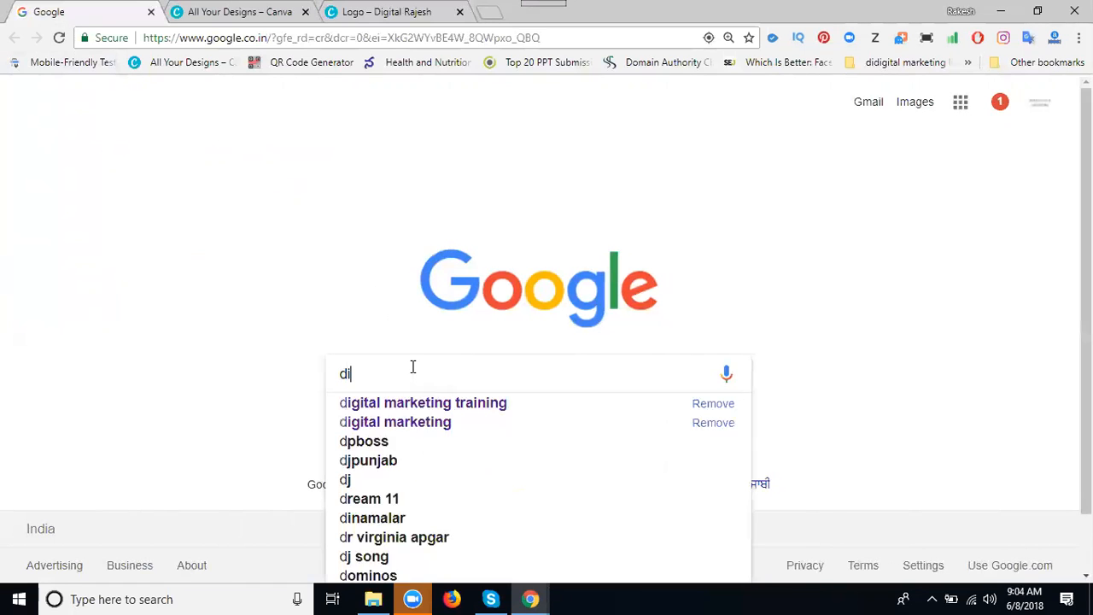
pyautogui.write('gital marketing')
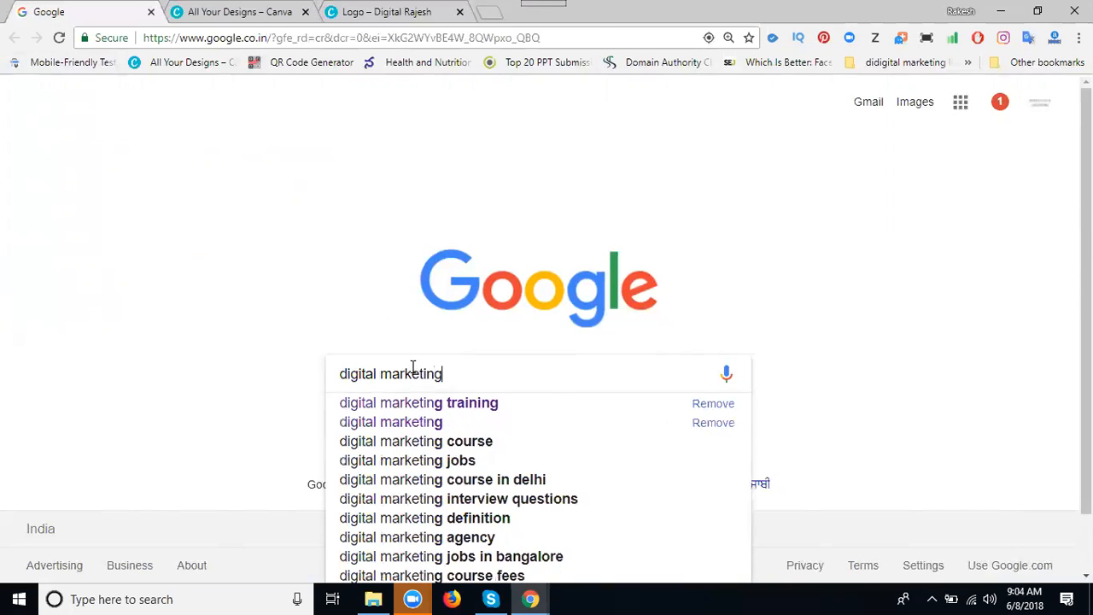
pyautogui.press('Return')
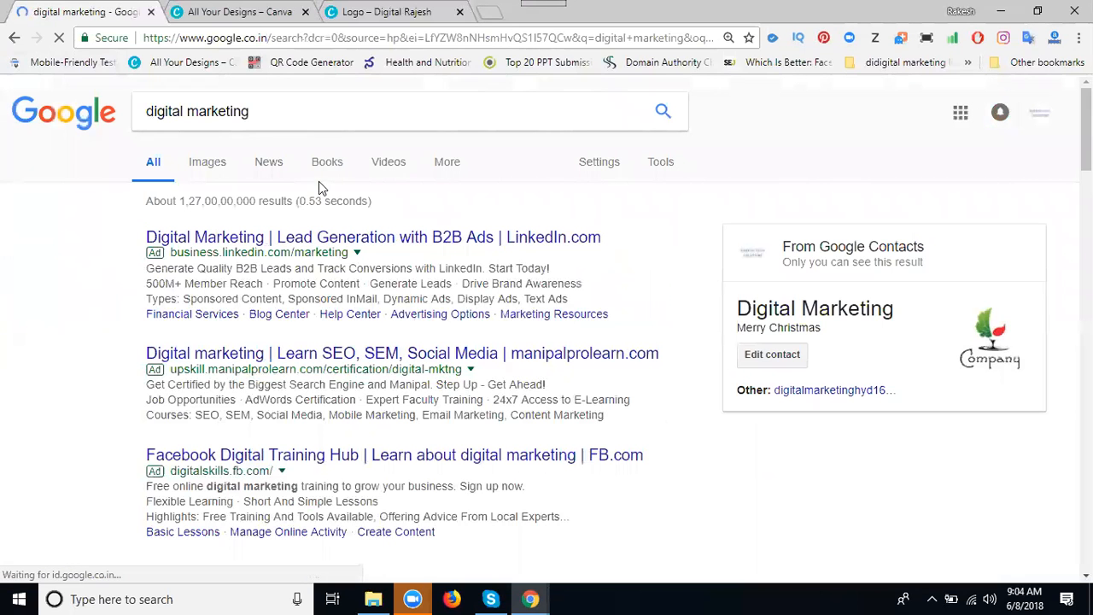
pyautogui.click(221, 171)
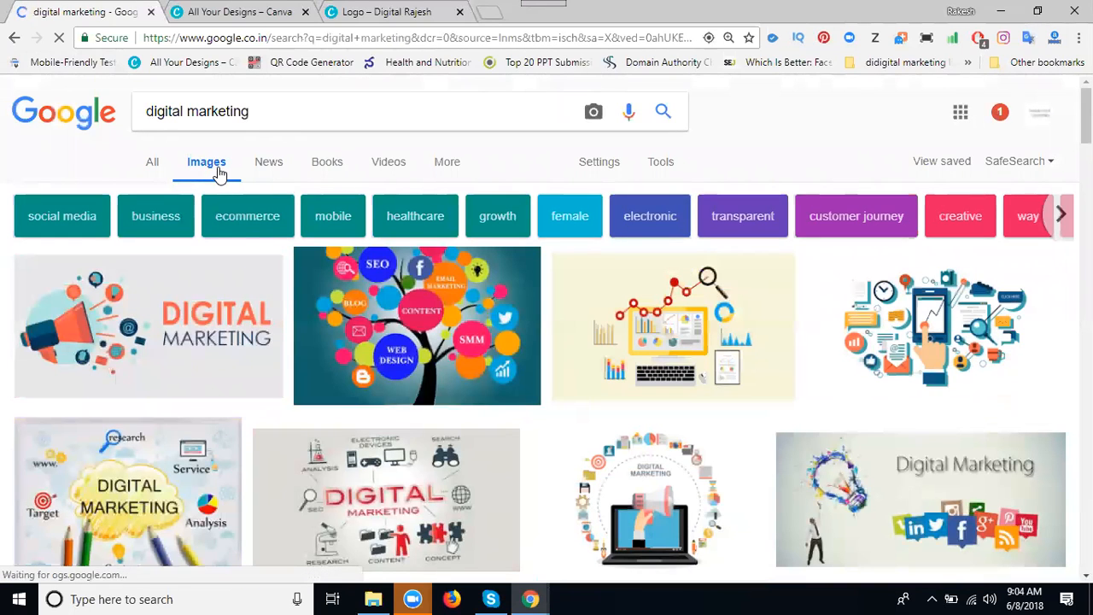
# Filter the image results to icon size and browse them for a suitable logo graphic
pyautogui.click(664, 165)
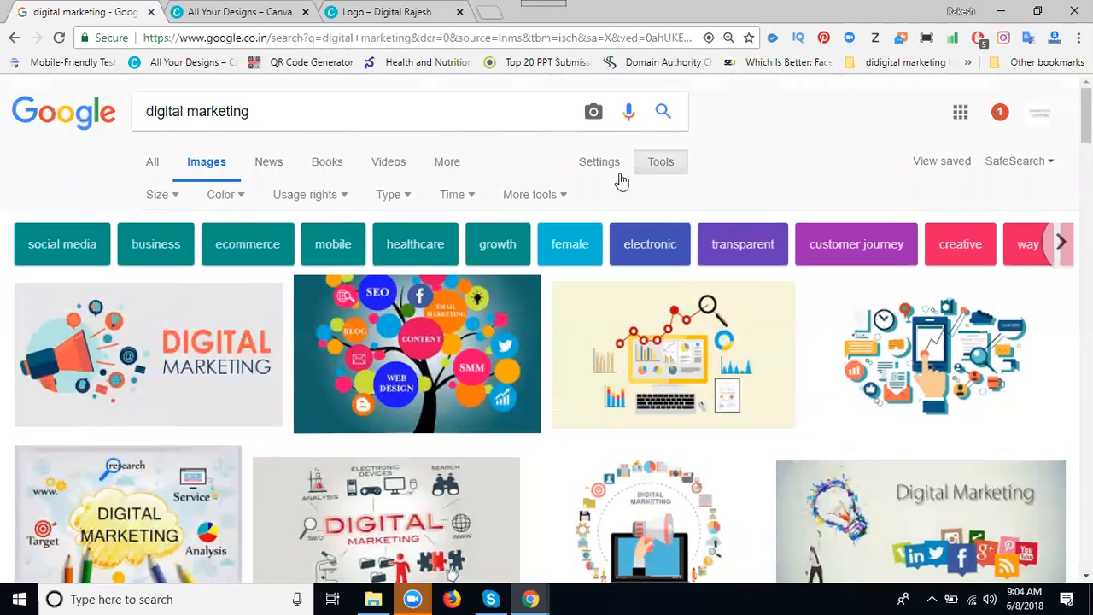
pyautogui.click(177, 197)
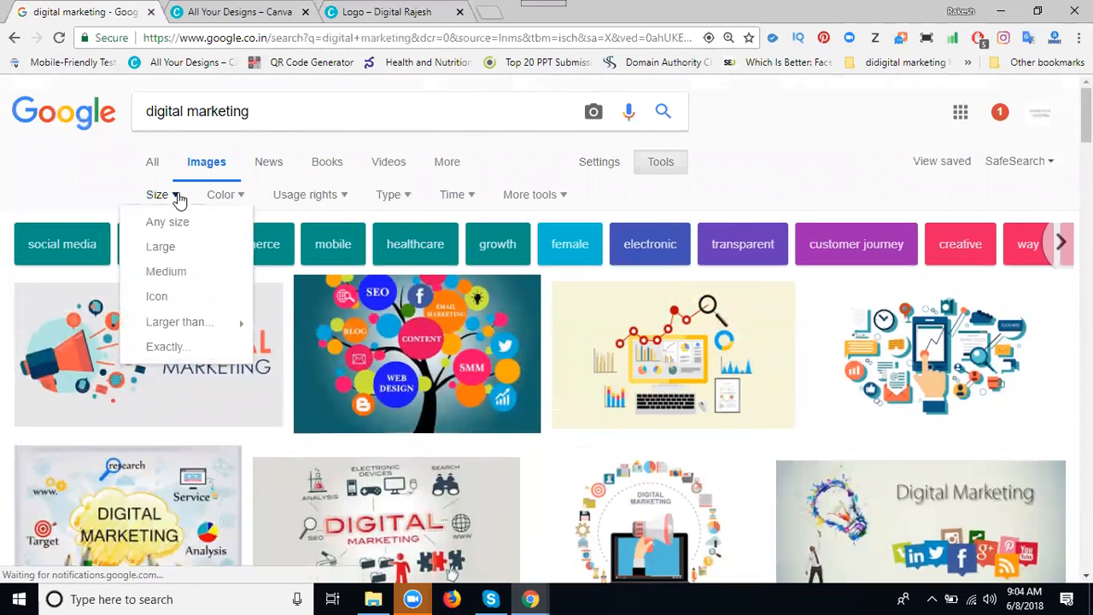
pyautogui.click(157, 296)
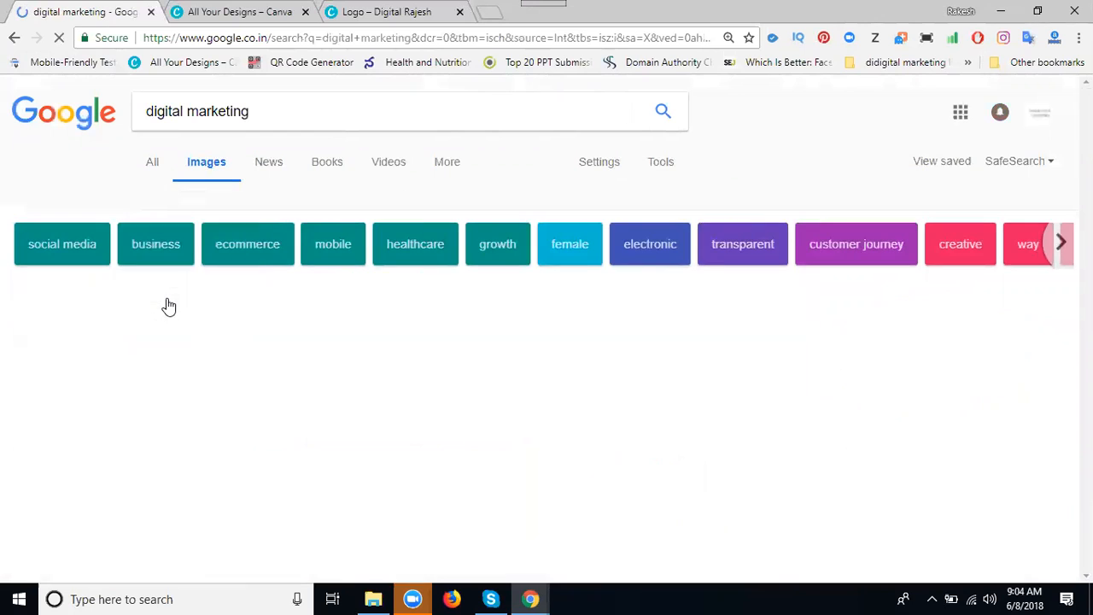
pyautogui.scroll(-7, 334, 302)
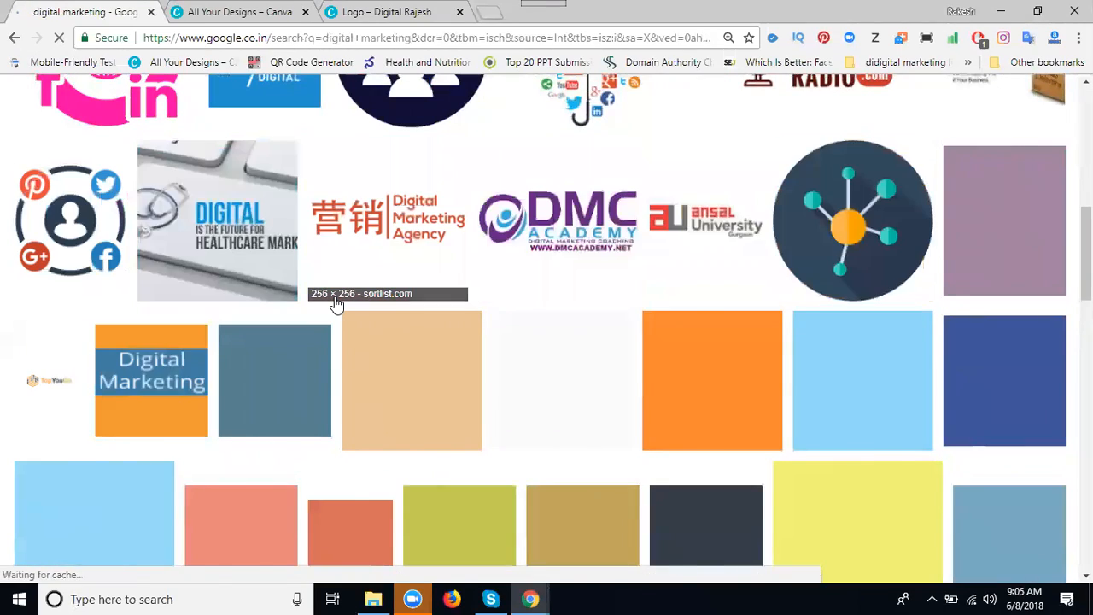
pyautogui.scroll(-3, 336, 303)
pyautogui.scroll(-7, 336, 304)
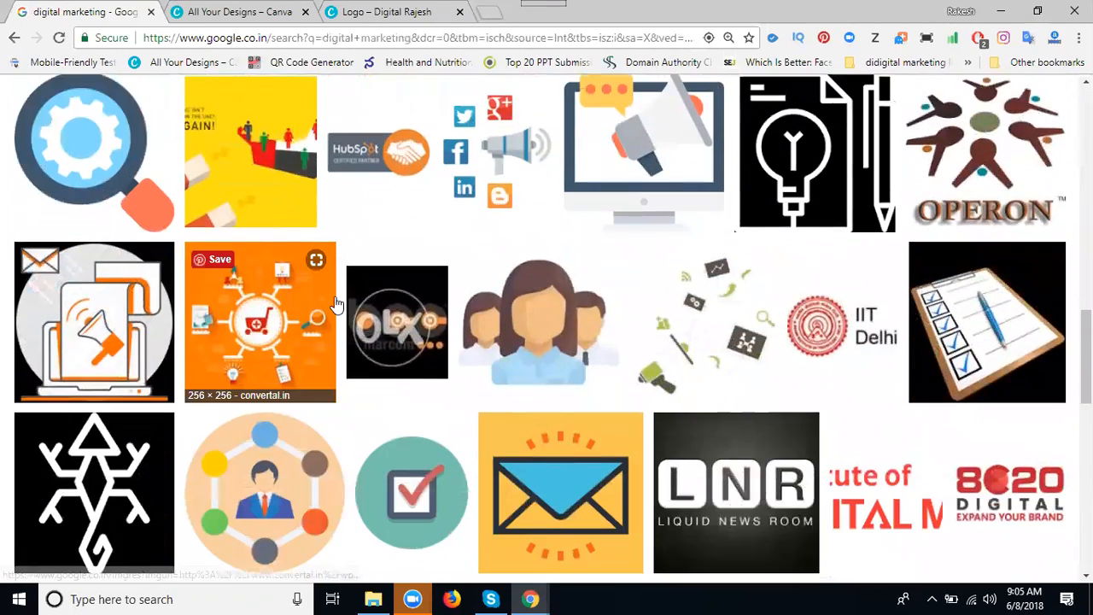
pyautogui.scroll(10, 336, 304)
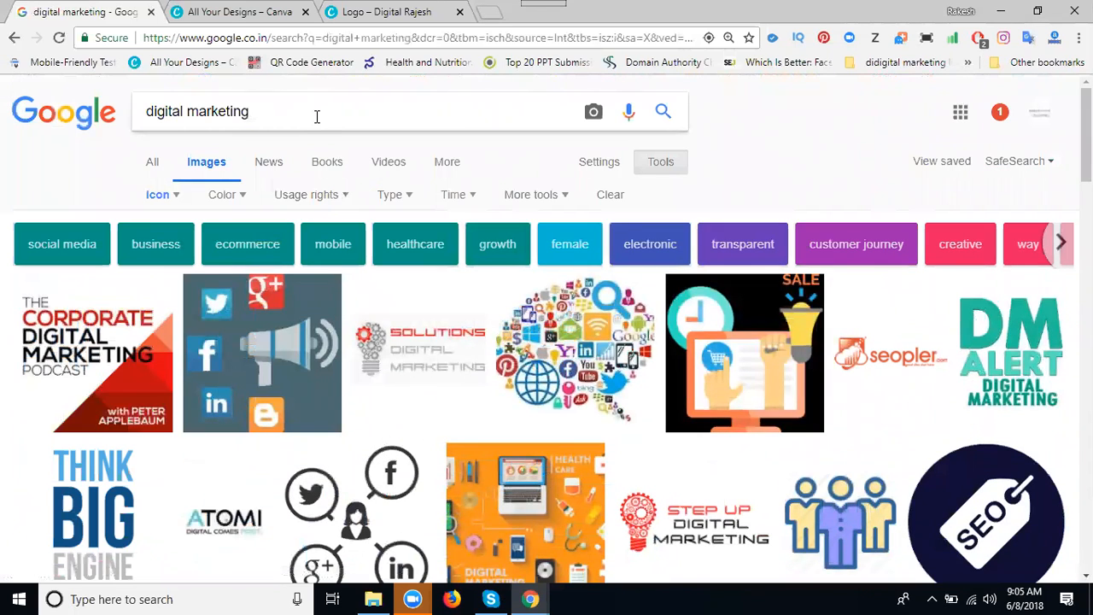
# Refine the image search to "digital marketing png" and look through the icon results for a logo graphic
pyautogui.click(315, 116)
pyautogui.write('png')
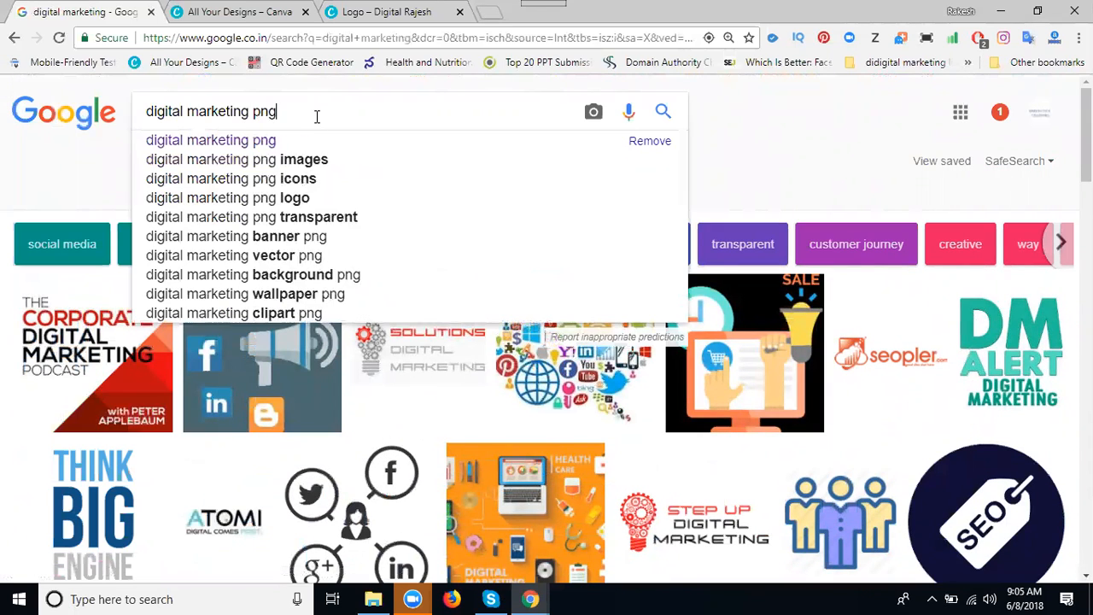
pyautogui.press('Return')
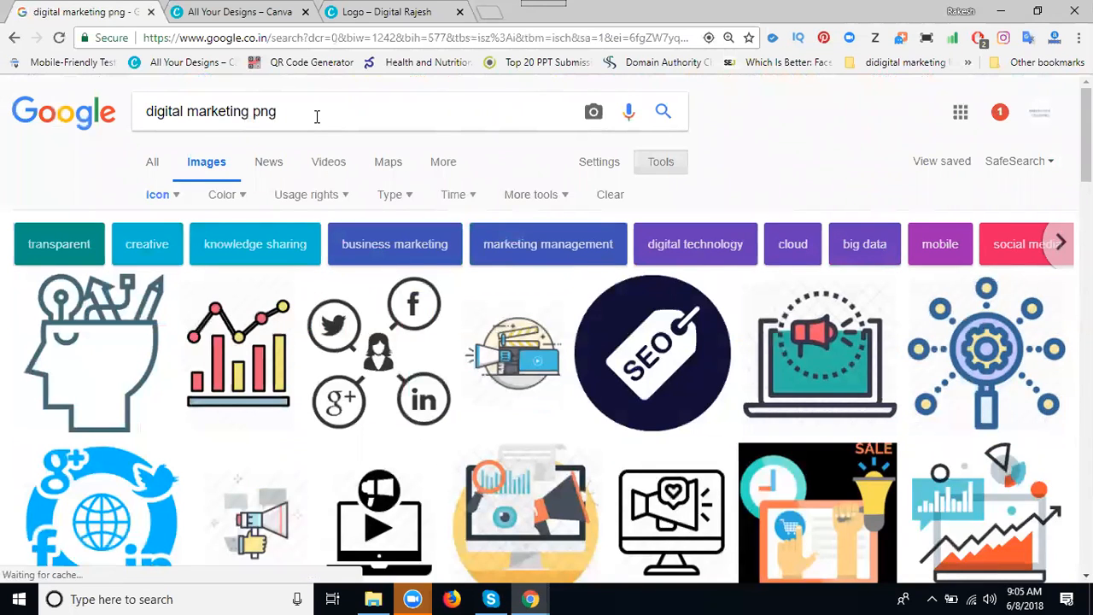
pyautogui.scroll(-5, 367, 409)
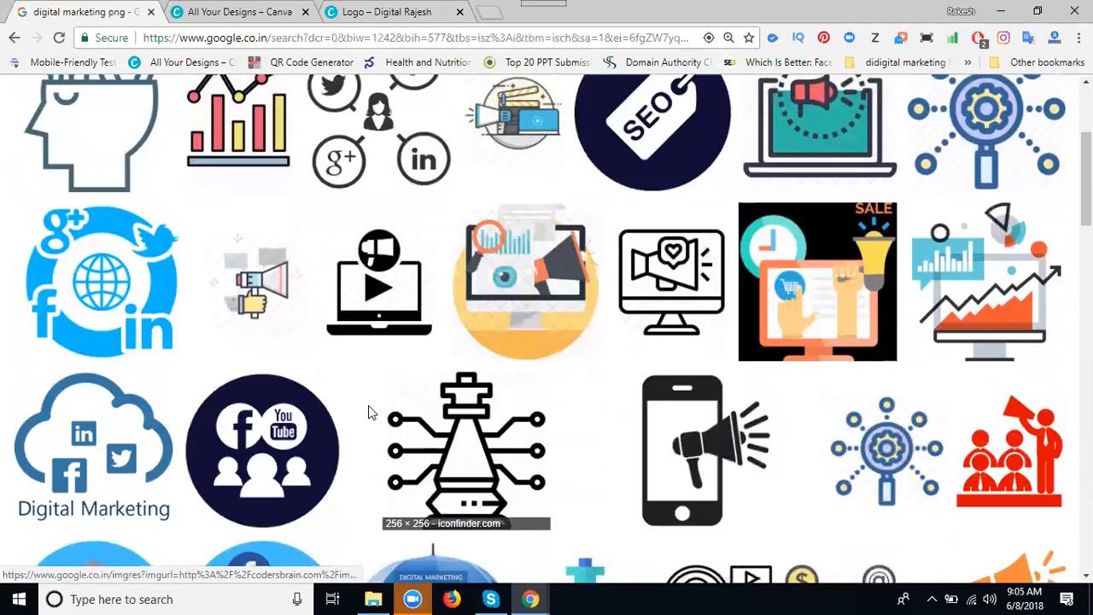
pyautogui.scroll(-8, 369, 413)
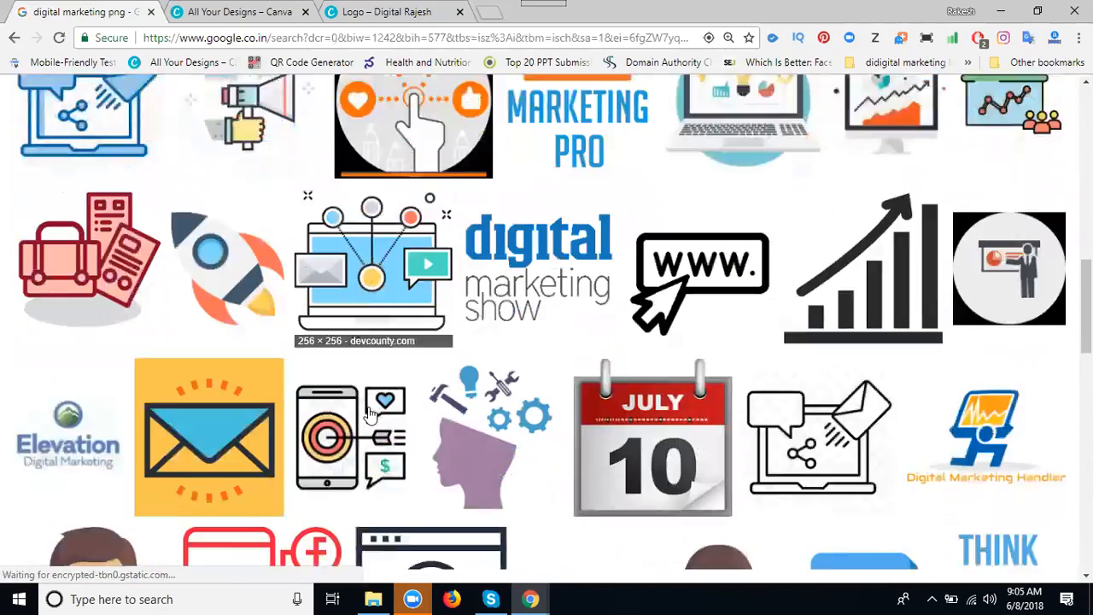
pyautogui.scroll(-8, 369, 413)
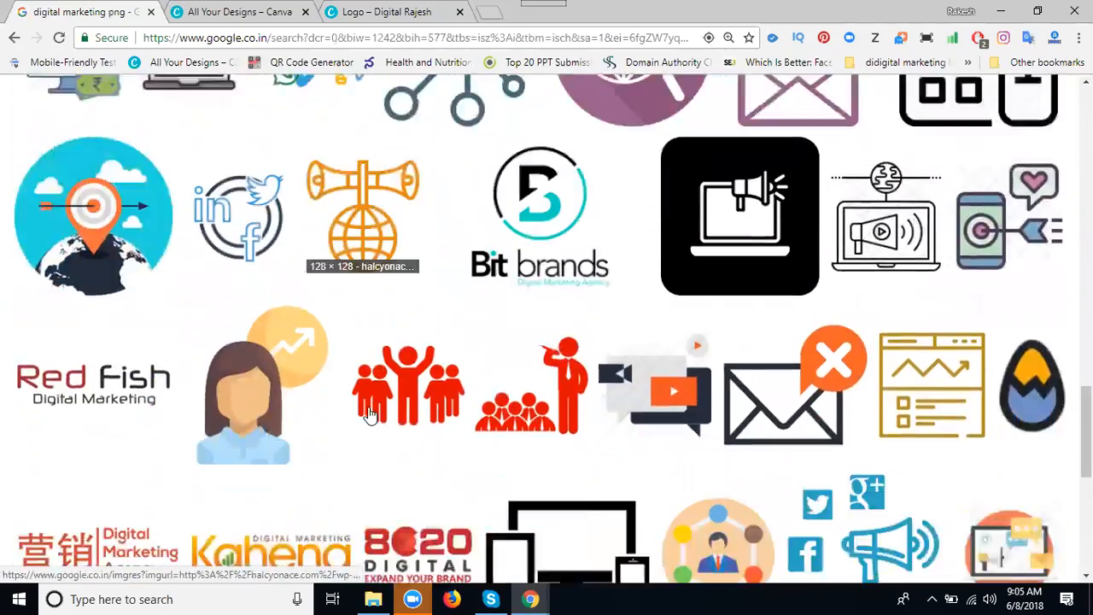
pyautogui.scroll(-5, 369, 413)
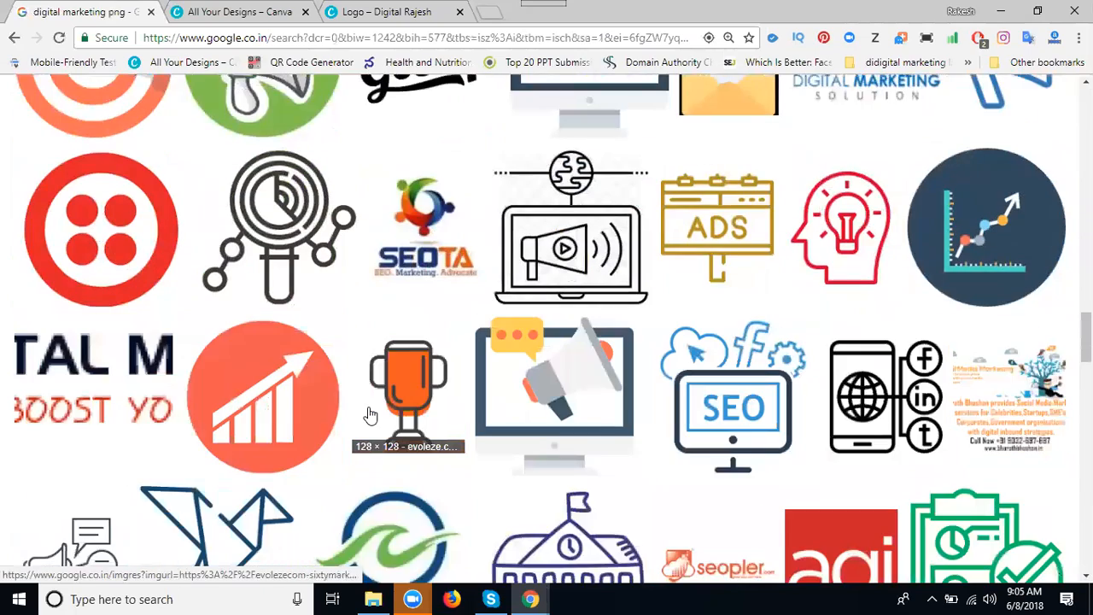
pyautogui.scroll(-8, 369, 415)
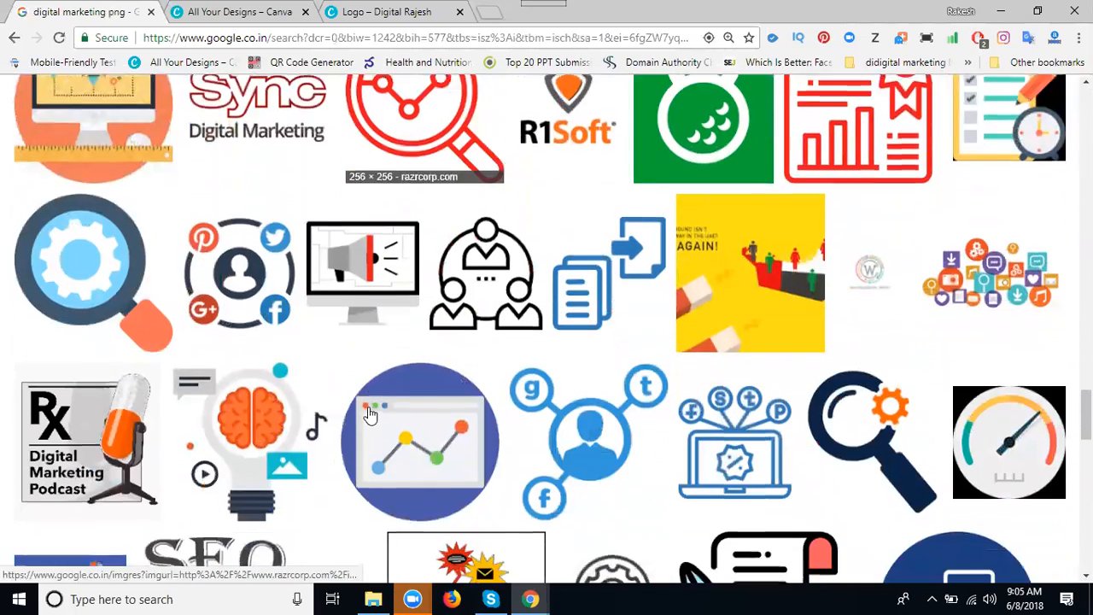
pyautogui.scroll(-2, 368, 414)
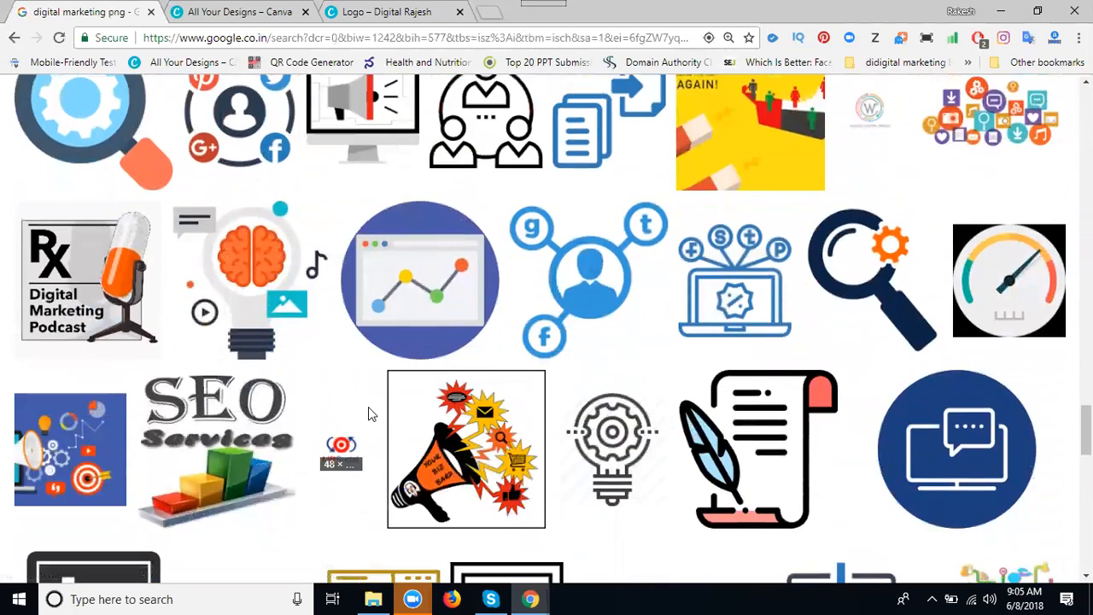
pyautogui.scroll(1, 318, 167)
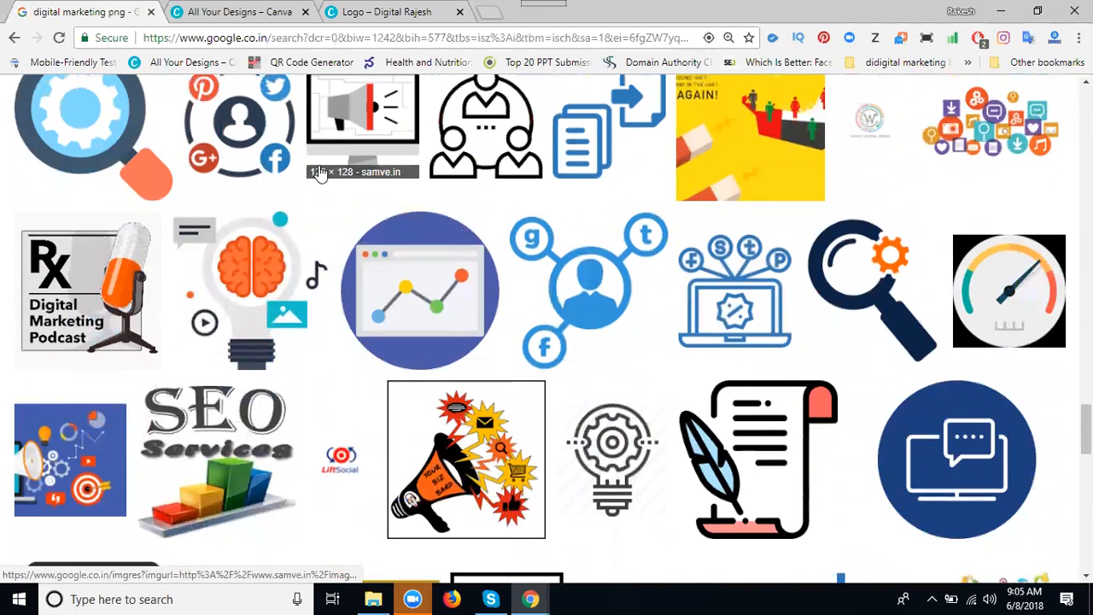
# Return to the Canva logo design and upload the social media icons image from Local Disk (E:)
pyautogui.click(369, 15)
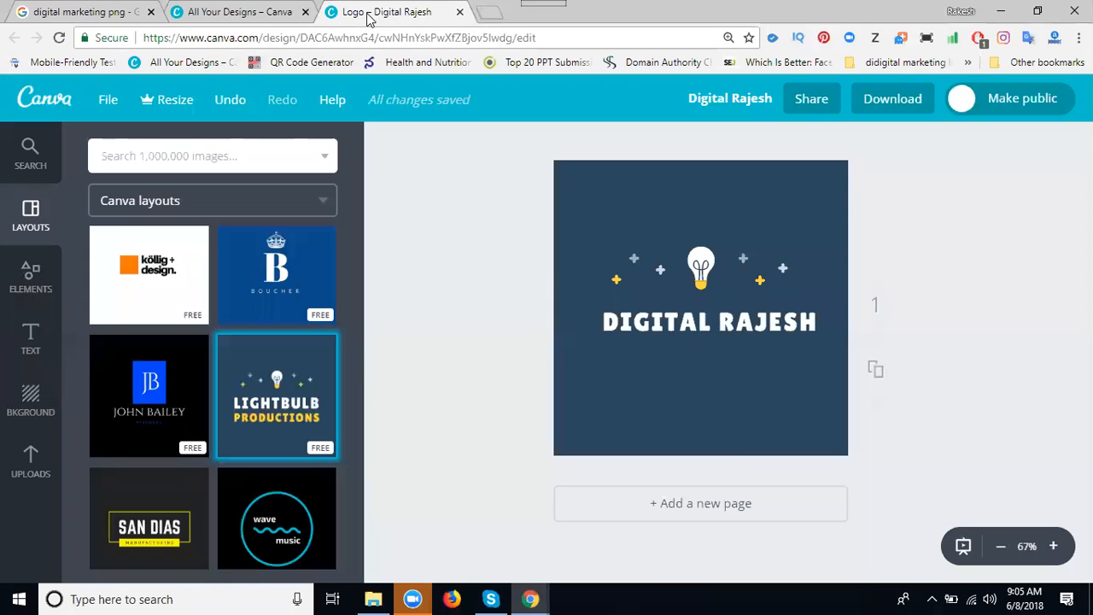
pyautogui.click(39, 461)
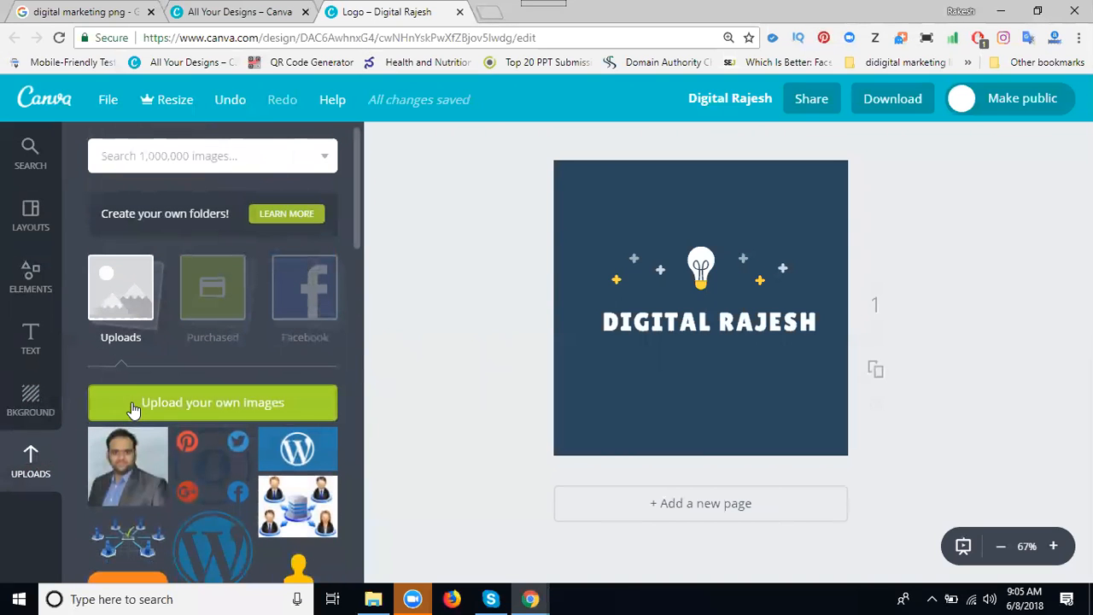
pyautogui.click(131, 402)
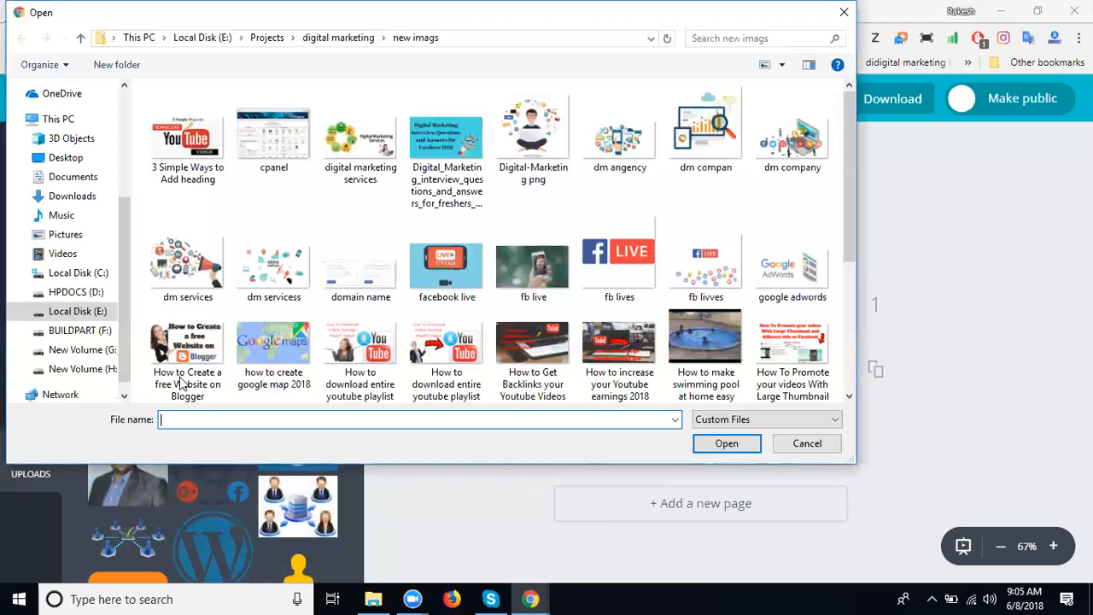
pyautogui.click(205, 38)
pyautogui.doubleClick(624, 350)
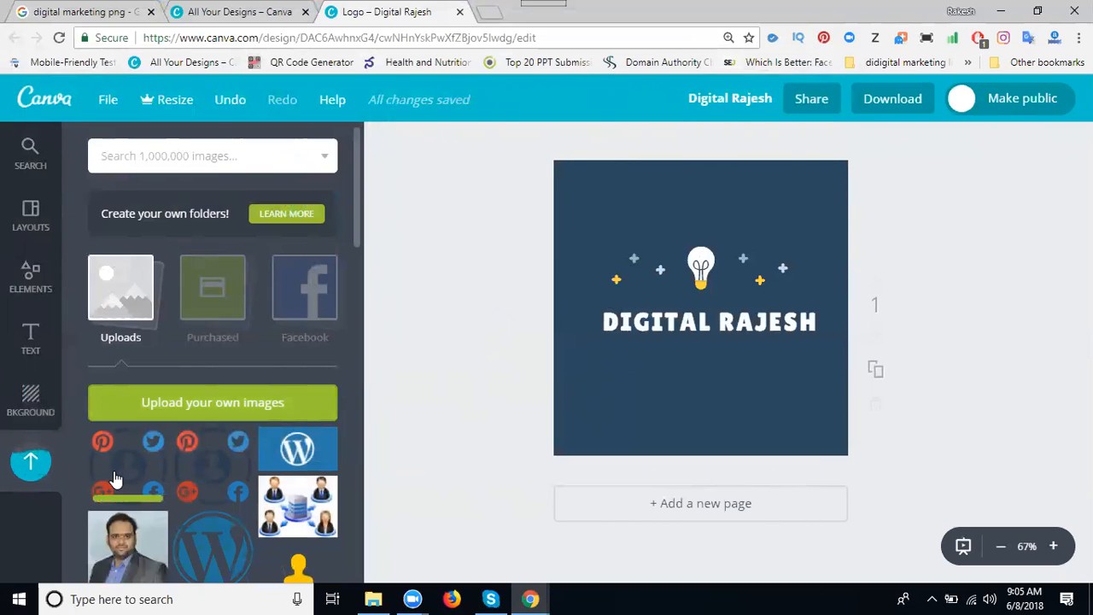
# Add the uploaded social media icons image to the logo and place it below the DIGITAL RAJESH heading
pyautogui.click(113, 470)
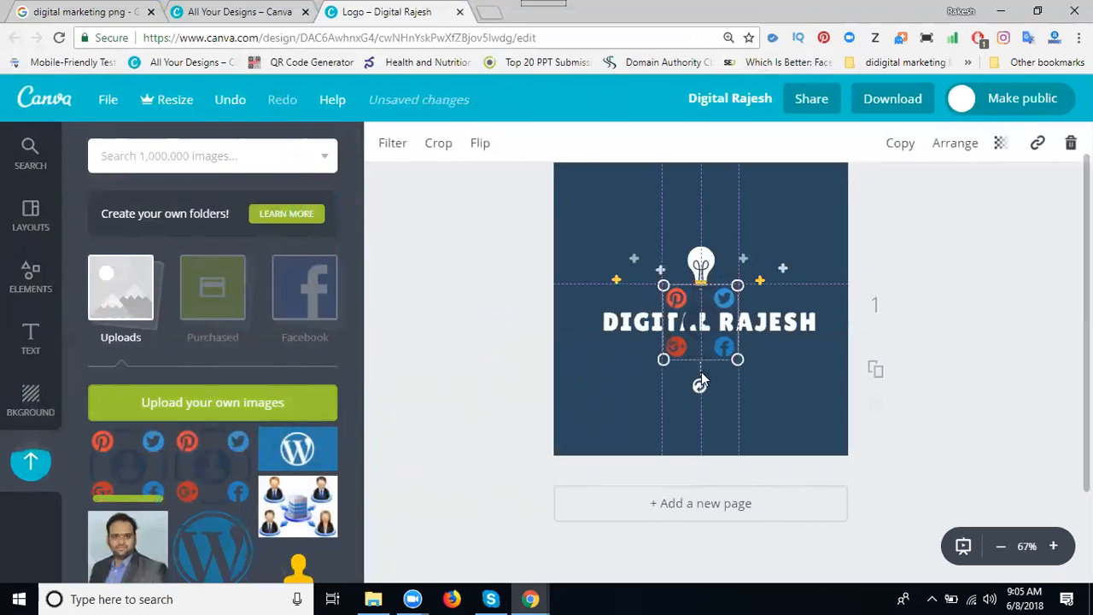
pyautogui.moveTo(701, 371); pyautogui.dragTo(701, 399)
pyautogui.click(978, 331)
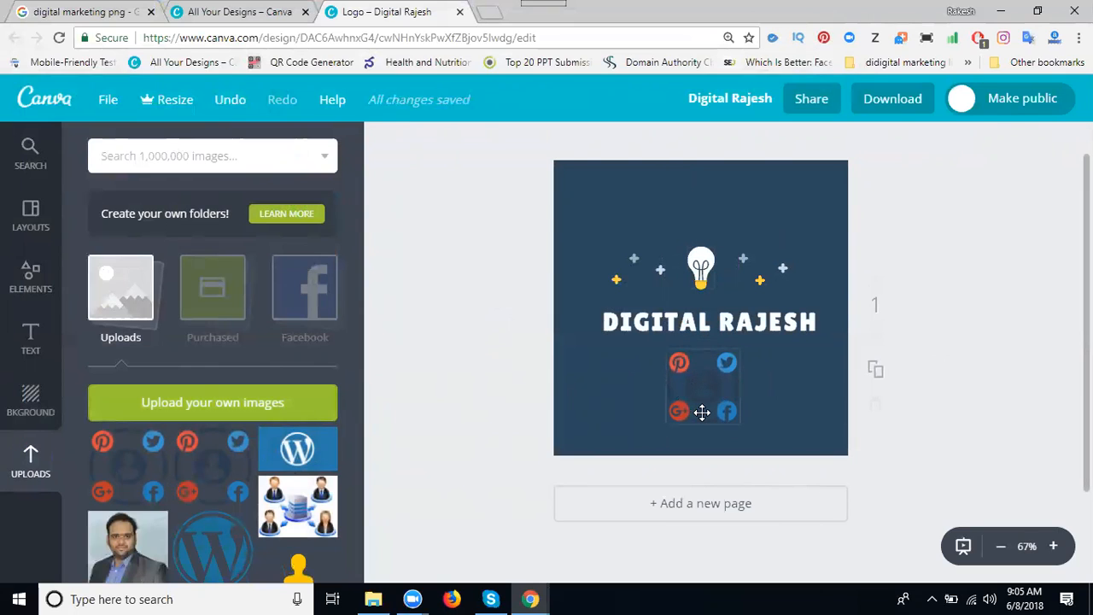
# Delete the light bulb and move the social media icons image into its place above the DIGITAL RAJESH heading
pyautogui.click(700, 254)
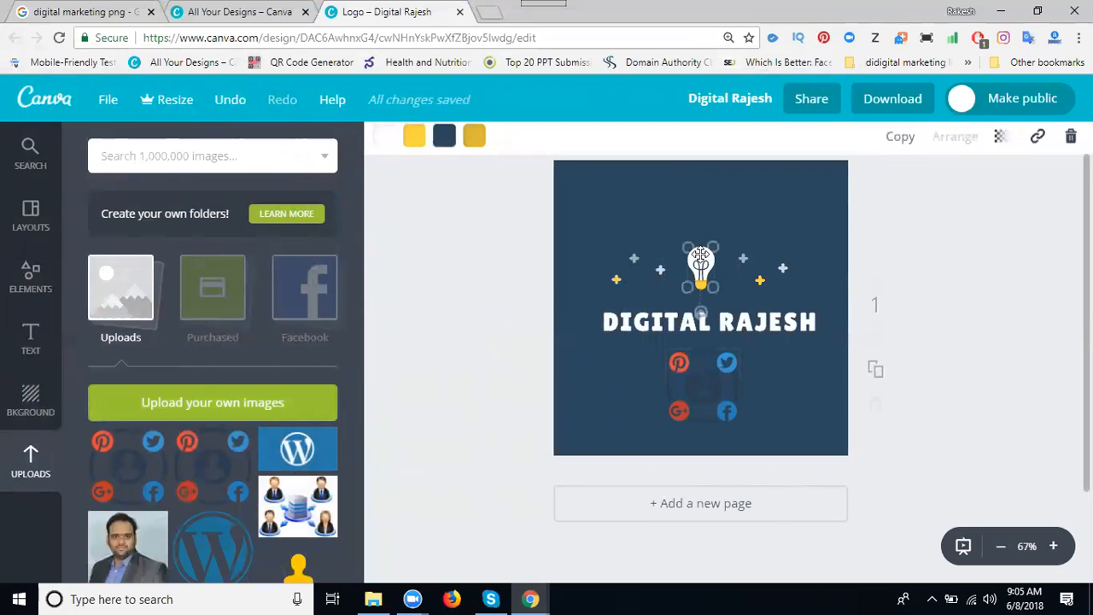
pyautogui.press('Delete')
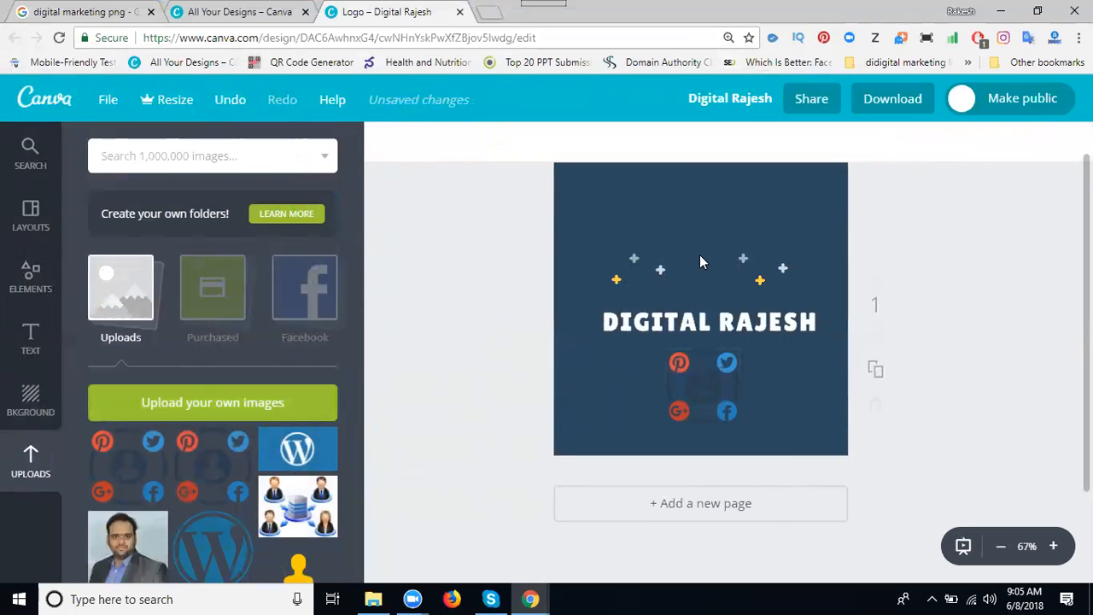
pyautogui.click(759, 256)
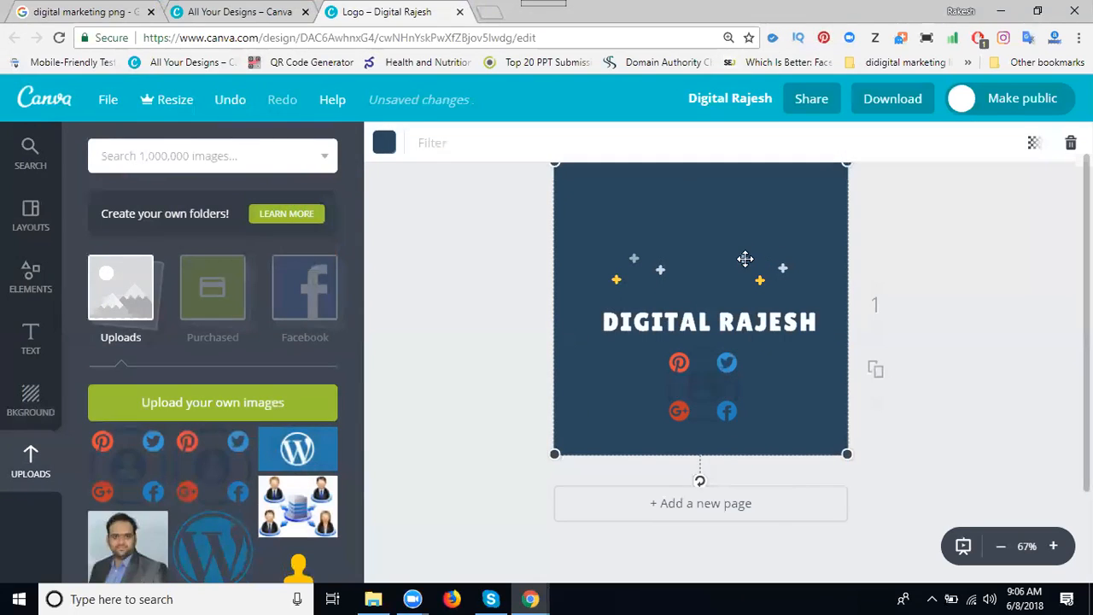
pyautogui.click(743, 256)
pyautogui.moveTo(705, 394); pyautogui.dragTo(698, 285)
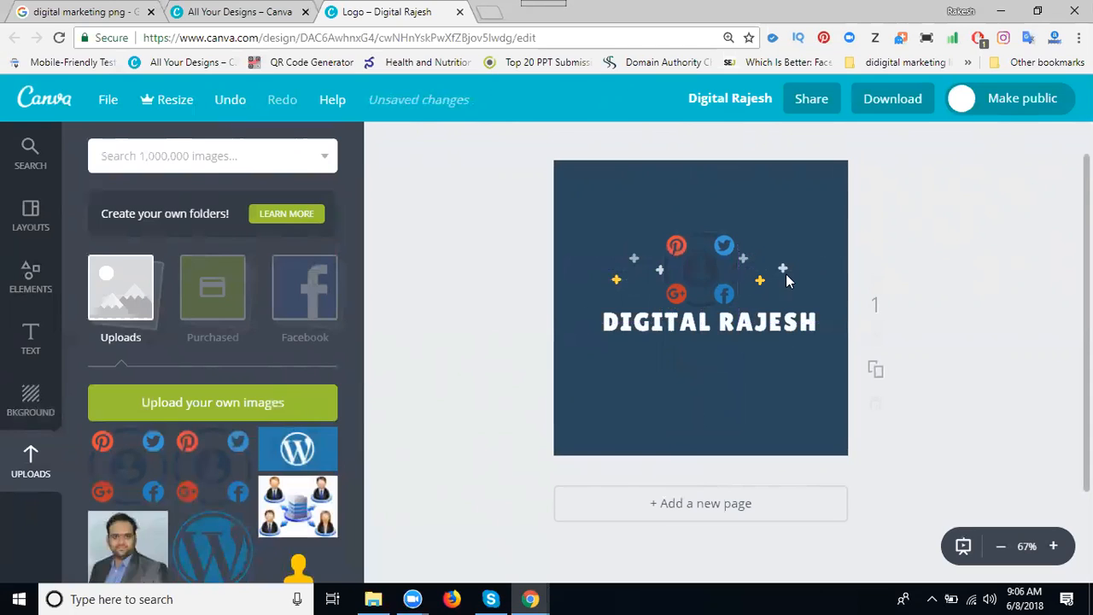
pyautogui.click(659, 269)
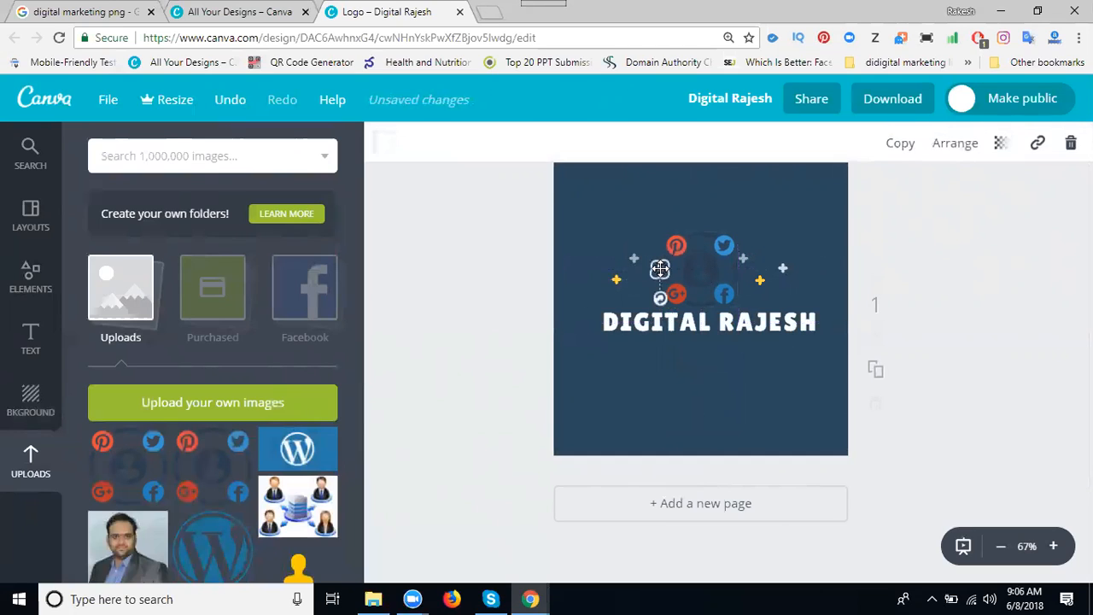
pyautogui.moveTo(659, 269); pyautogui.dragTo(656, 270)
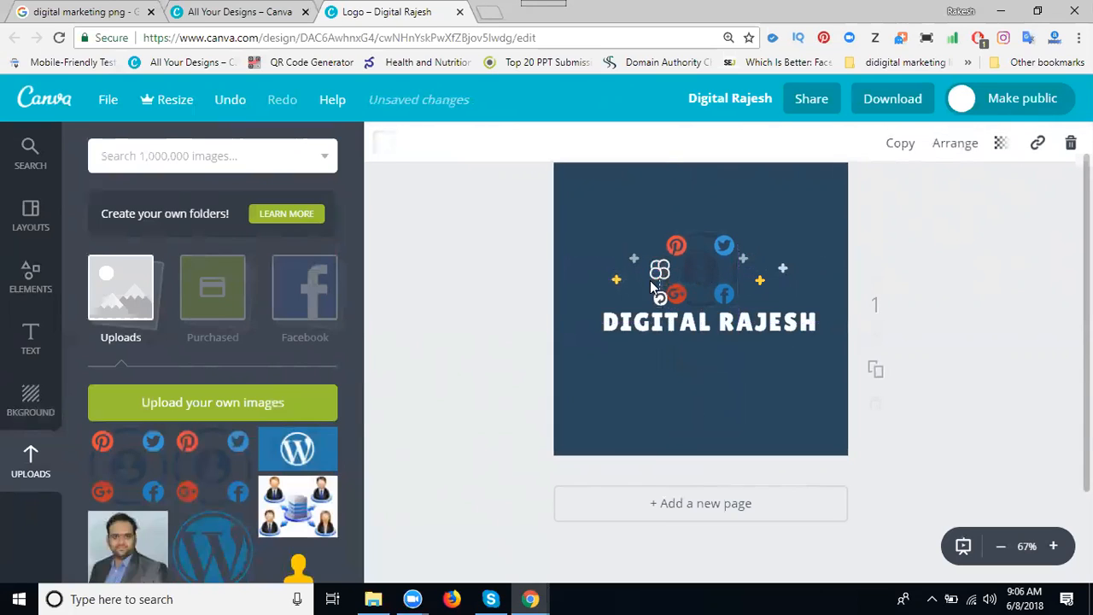
pyautogui.click(661, 266)
pyautogui.click(660, 268)
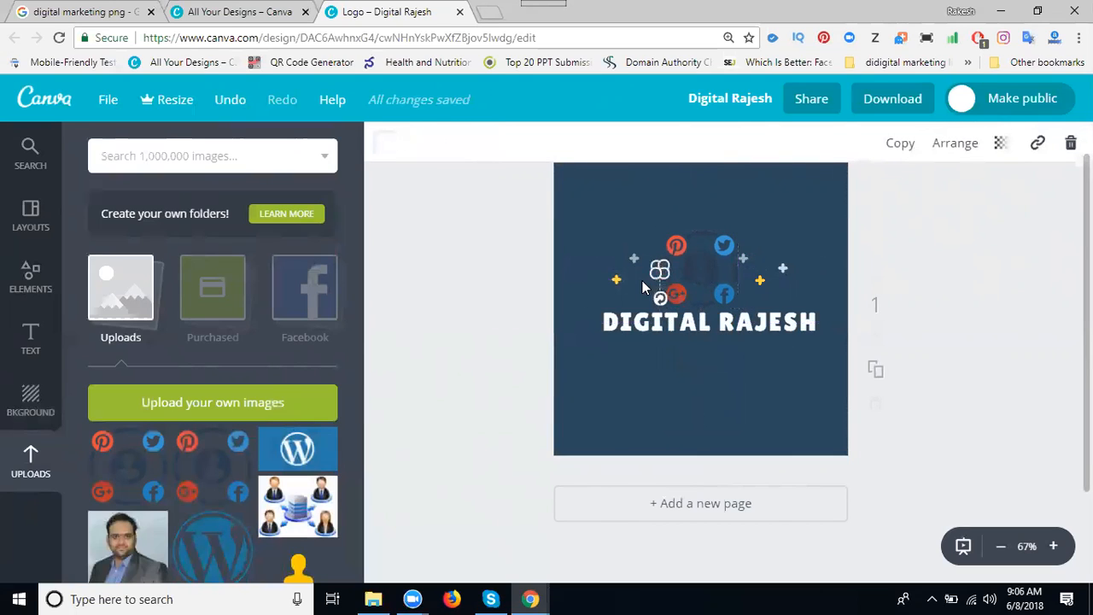
pyautogui.click(644, 281)
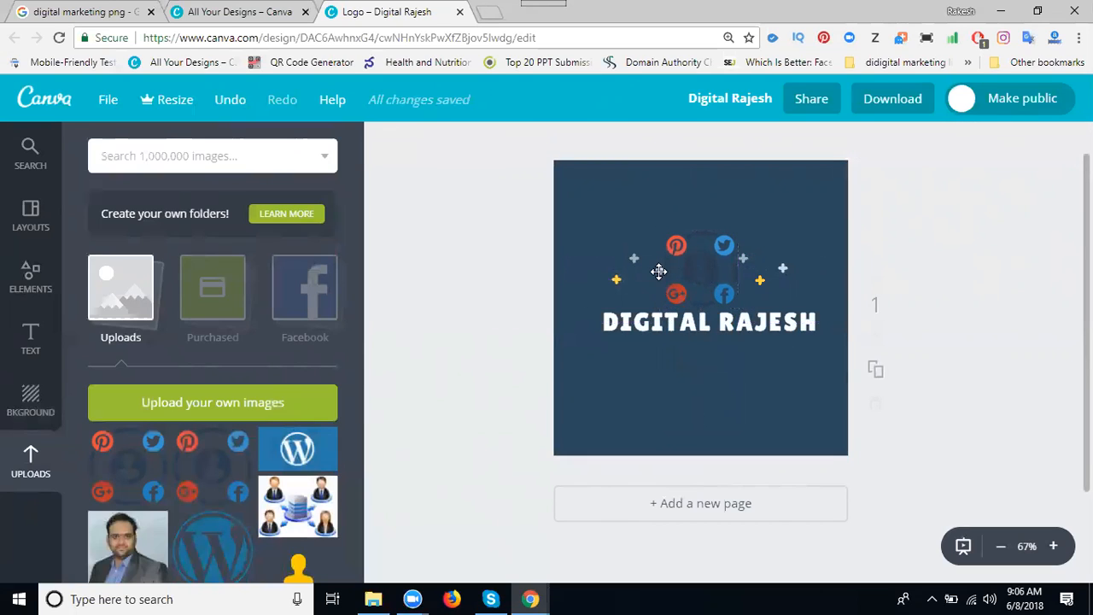
pyautogui.click(658, 270)
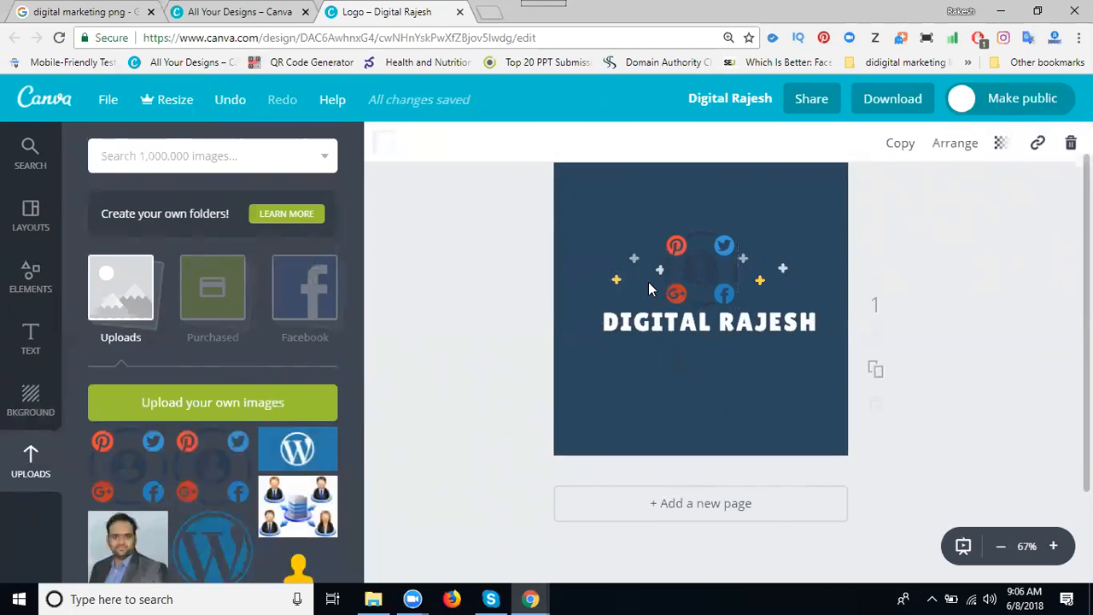
pyautogui.click(648, 284)
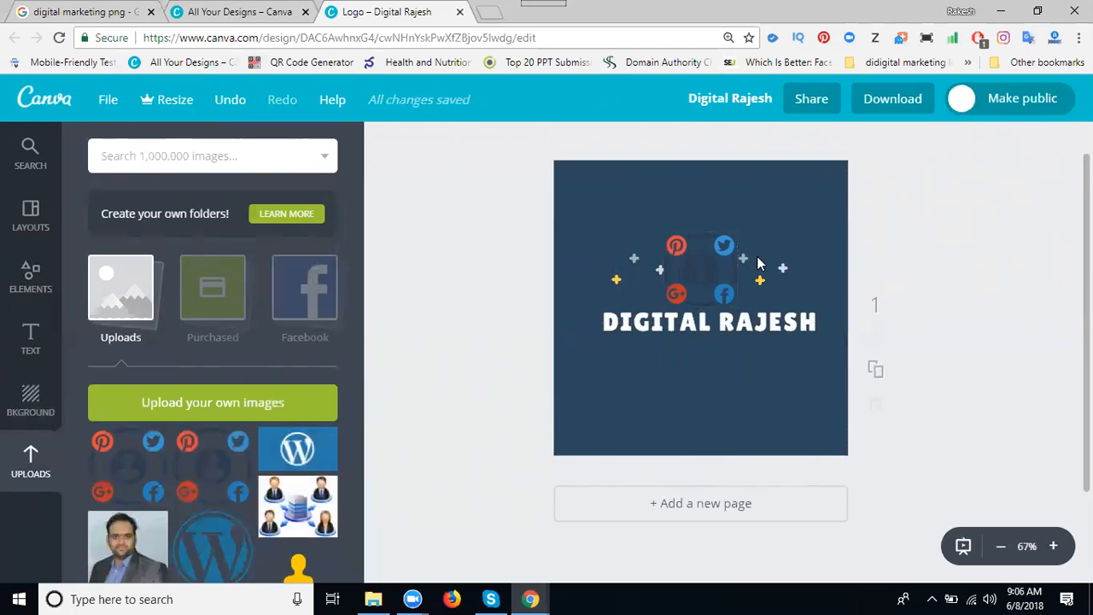
# Shrink the social media icons image slightly and centre it between the plus signs above the DIGITAL RAJESH heading
pyautogui.click(715, 246)
pyautogui.moveTo(738, 234); pyautogui.dragTo(707, 267)
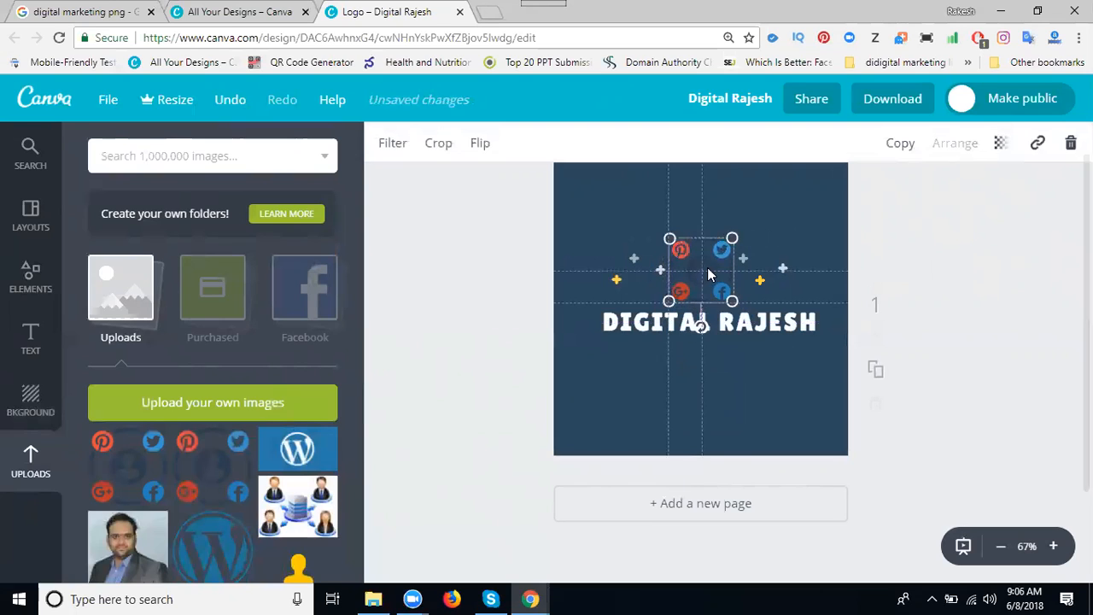
pyautogui.click(915, 257)
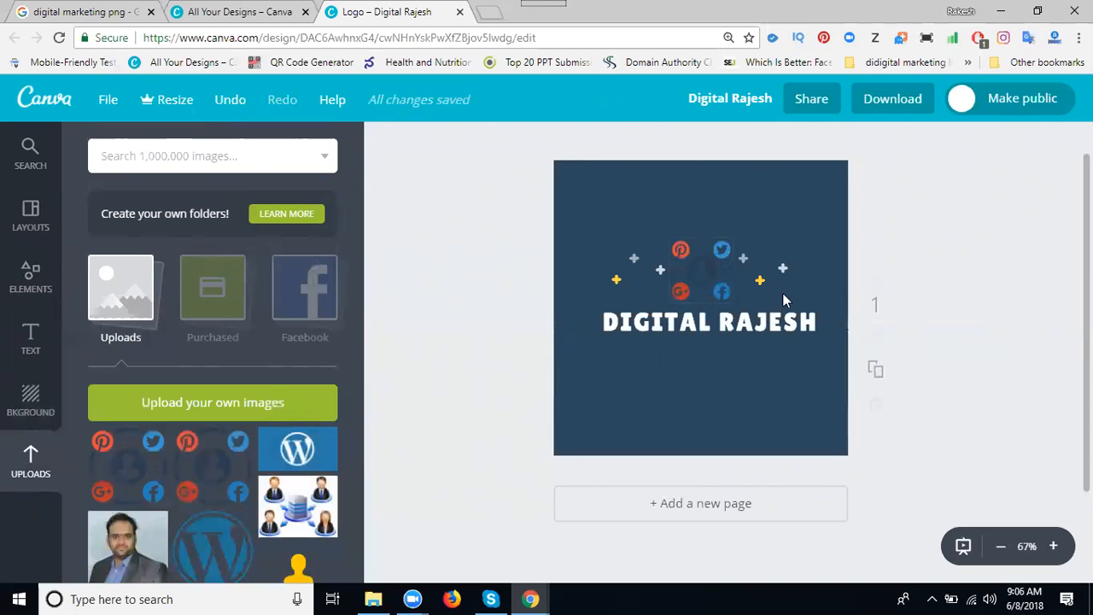
pyautogui.click(85, 12)
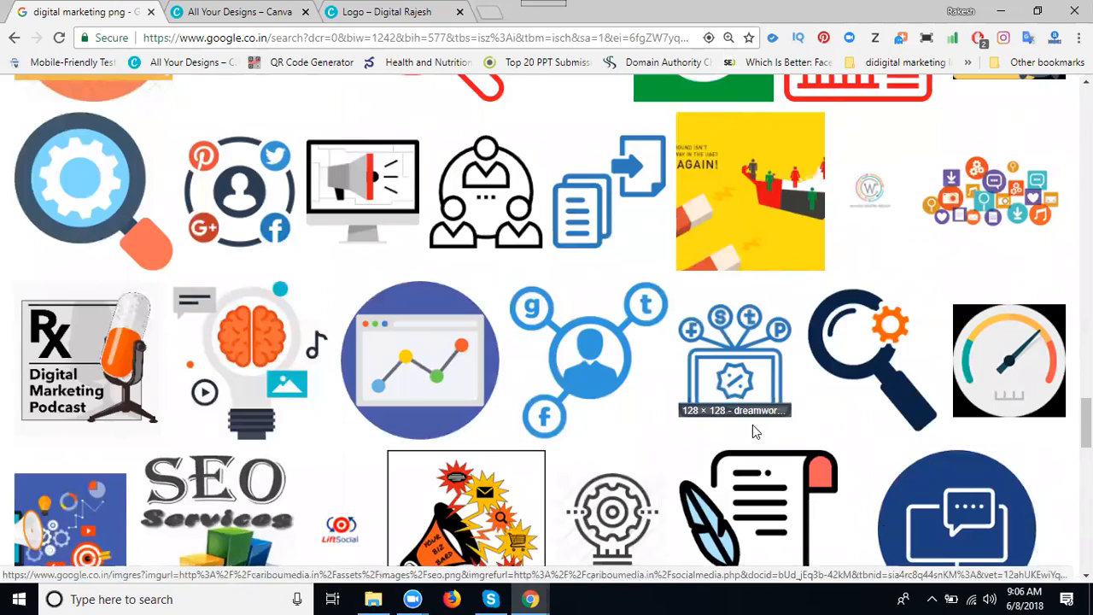
pyautogui.scroll(2, 733, 424)
pyautogui.scroll(15, 732, 424)
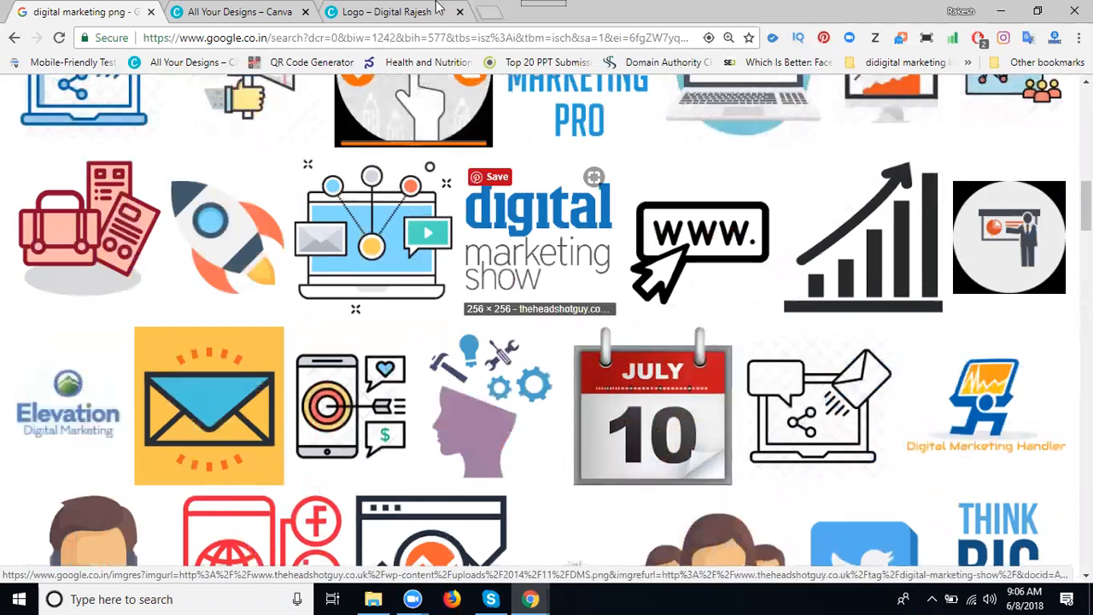
pyautogui.click(345, 11)
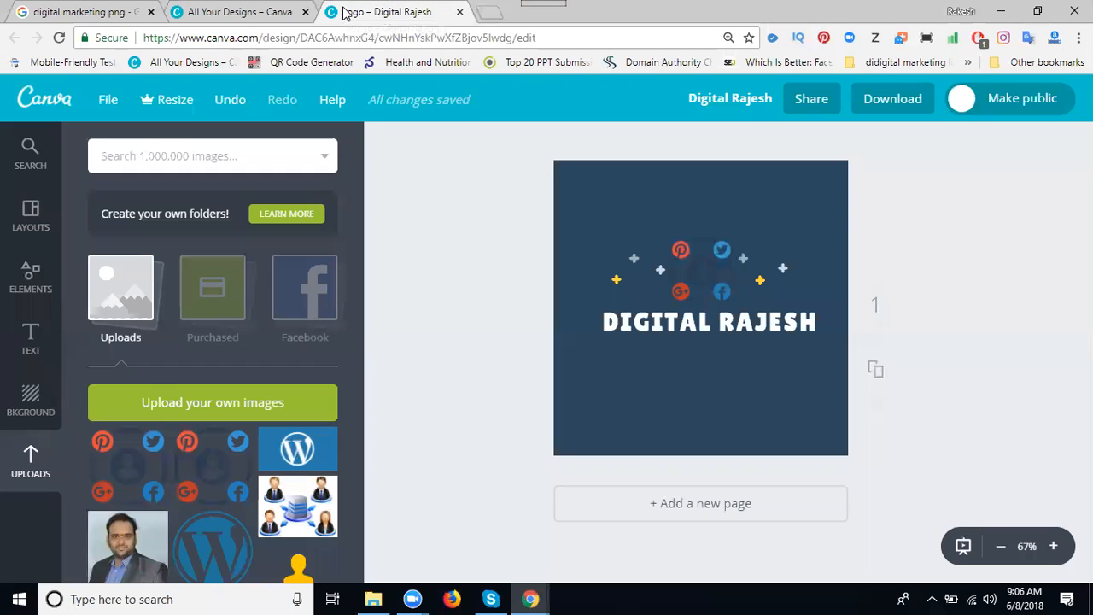
# Try the uploaded WordPress logo at a reduced size below the DIGITAL RAJESH heading and delete it
pyautogui.click(198, 559)
pyautogui.moveTo(832, 175); pyautogui.dragTo(736, 271)
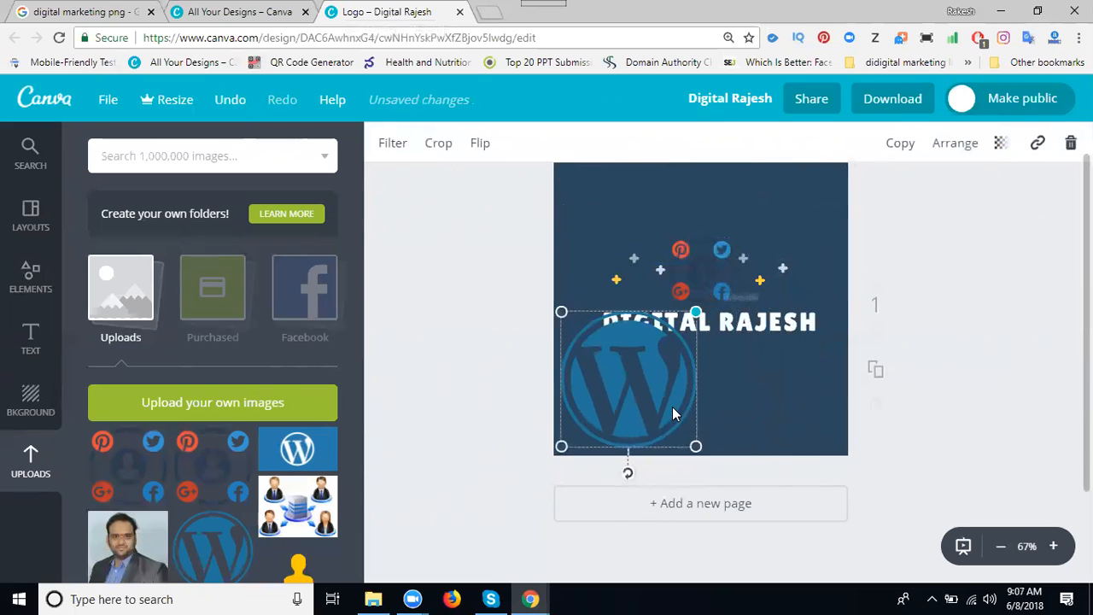
pyautogui.moveTo(586, 398); pyautogui.dragTo(696, 391)
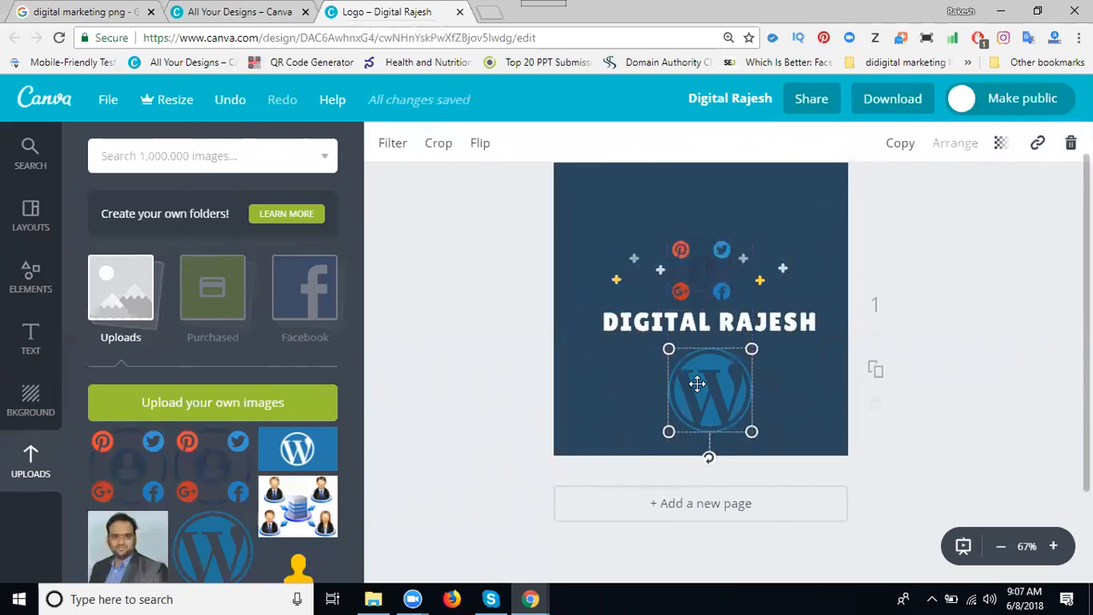
pyautogui.press('Delete')
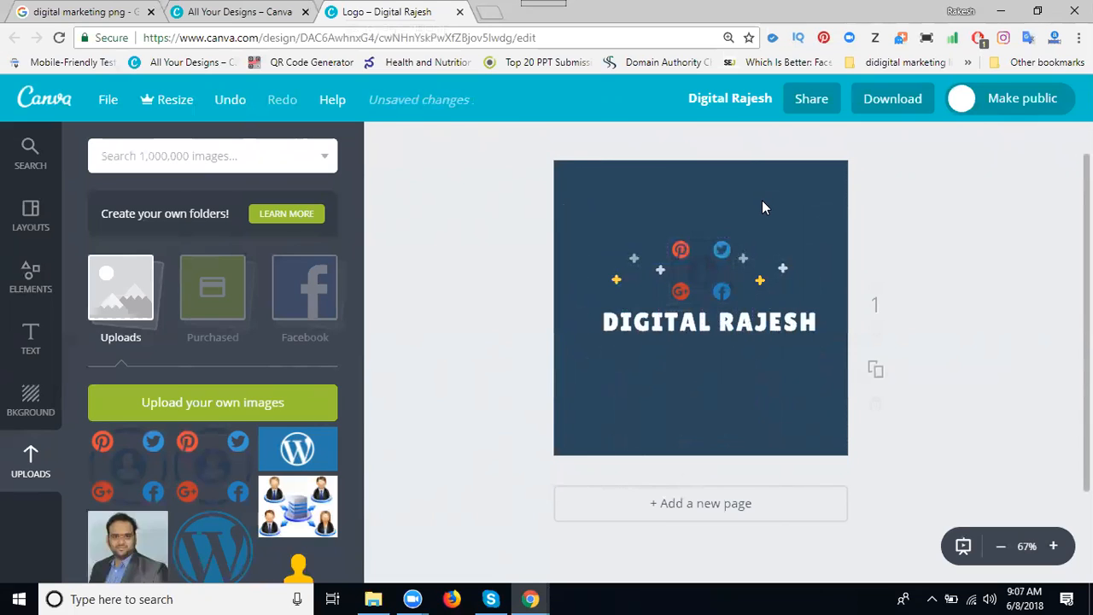
# Try several default palette colours on the logo background and settle on the royal blue swatch
pyautogui.click(784, 198)
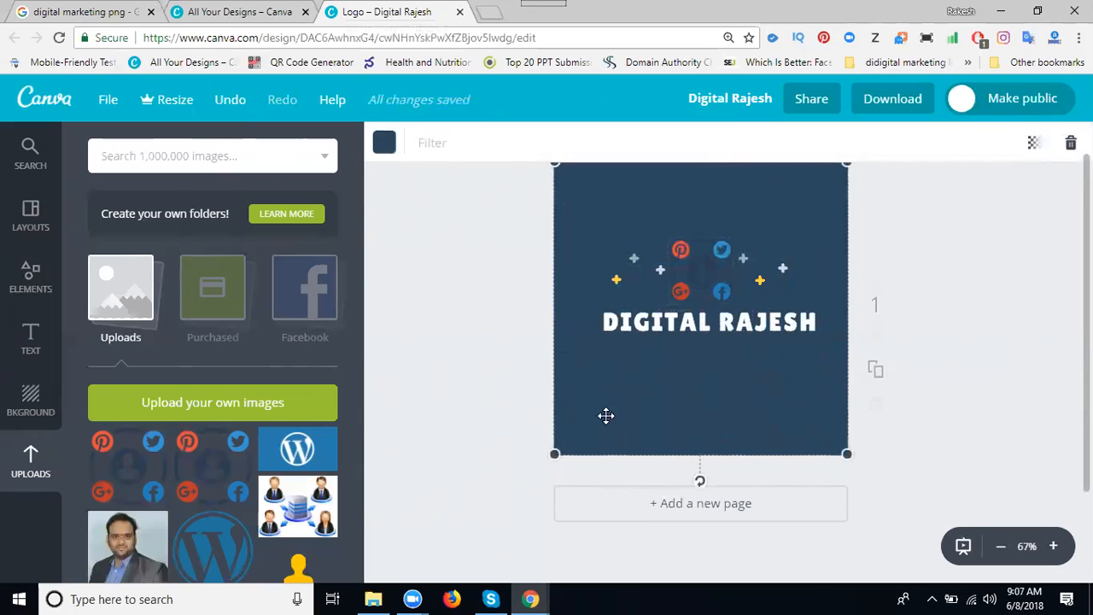
pyautogui.click(383, 144)
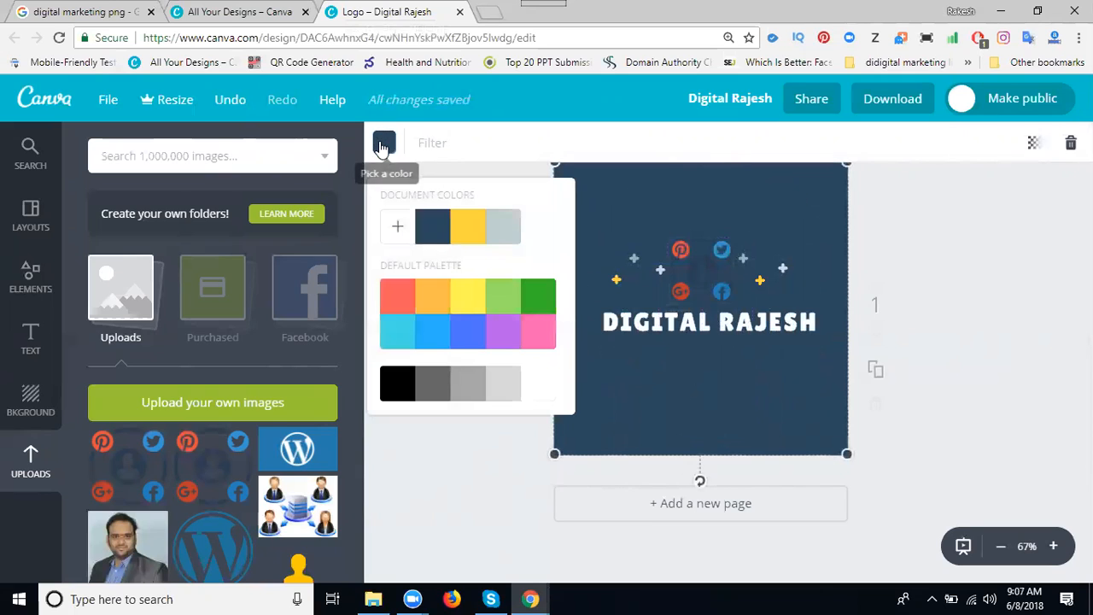
pyautogui.click(500, 335)
pyautogui.click(552, 337)
pyautogui.click(539, 297)
pyautogui.click(503, 297)
pyautogui.click(458, 300)
pyautogui.click(427, 303)
pyautogui.click(398, 303)
pyautogui.click(402, 333)
pyautogui.click(435, 339)
pyautogui.click(468, 339)
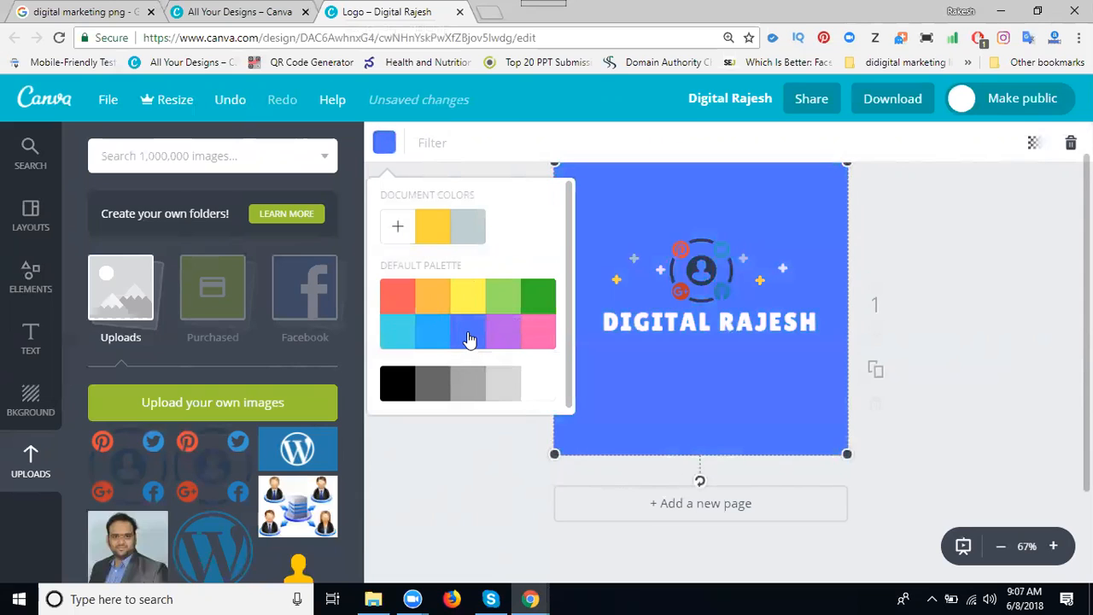
pyautogui.click(461, 464)
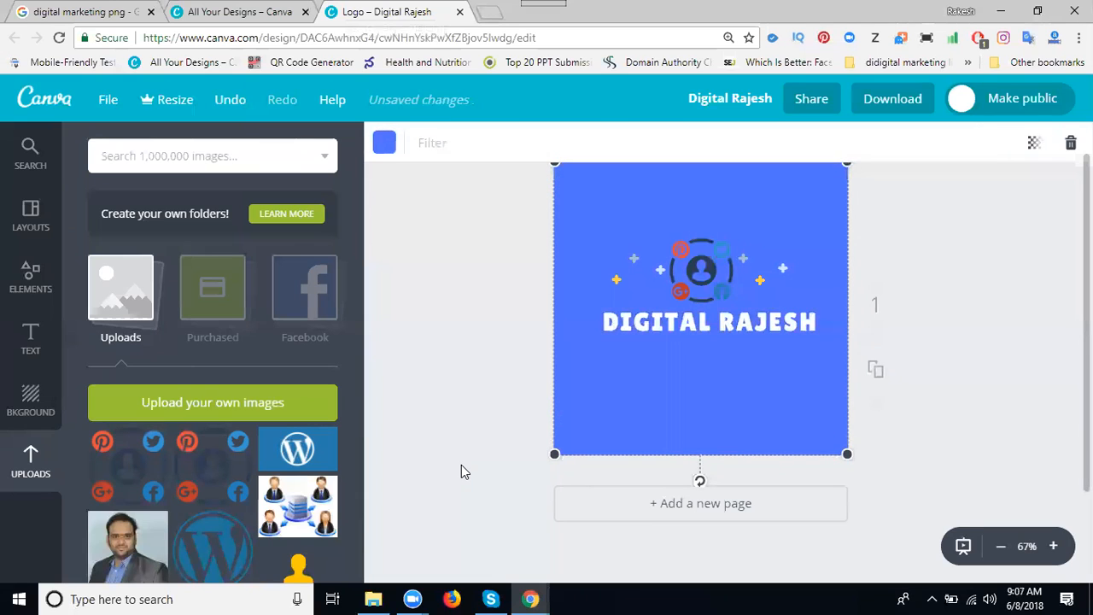
# Try a custom bright red text colour on the DIGITAL RAJESH heading
pyautogui.doubleClick(701, 322)
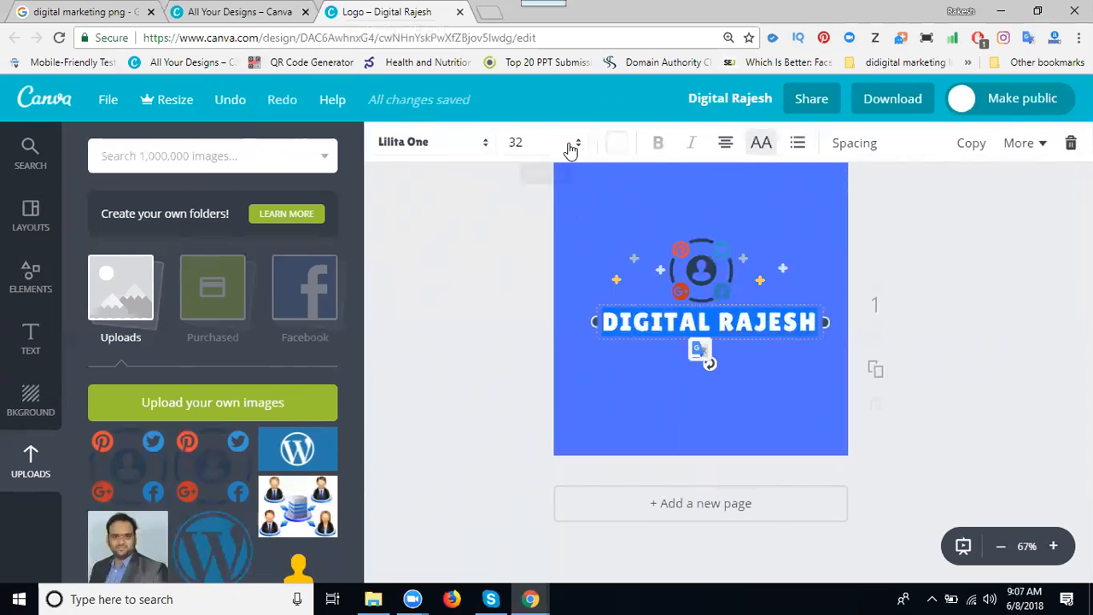
pyautogui.click(616, 145)
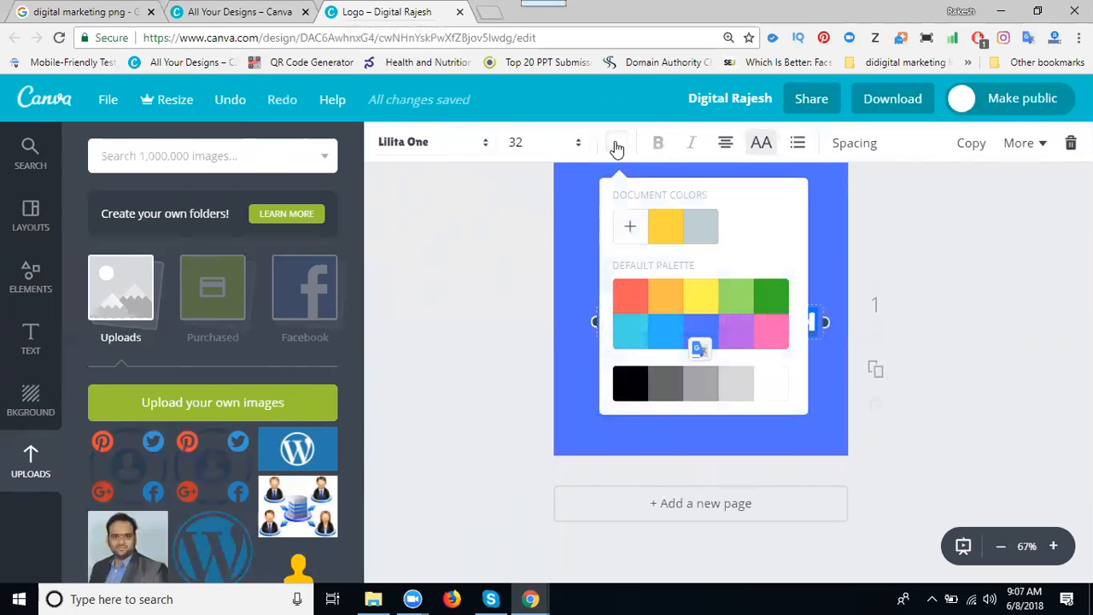
pyautogui.click(632, 229)
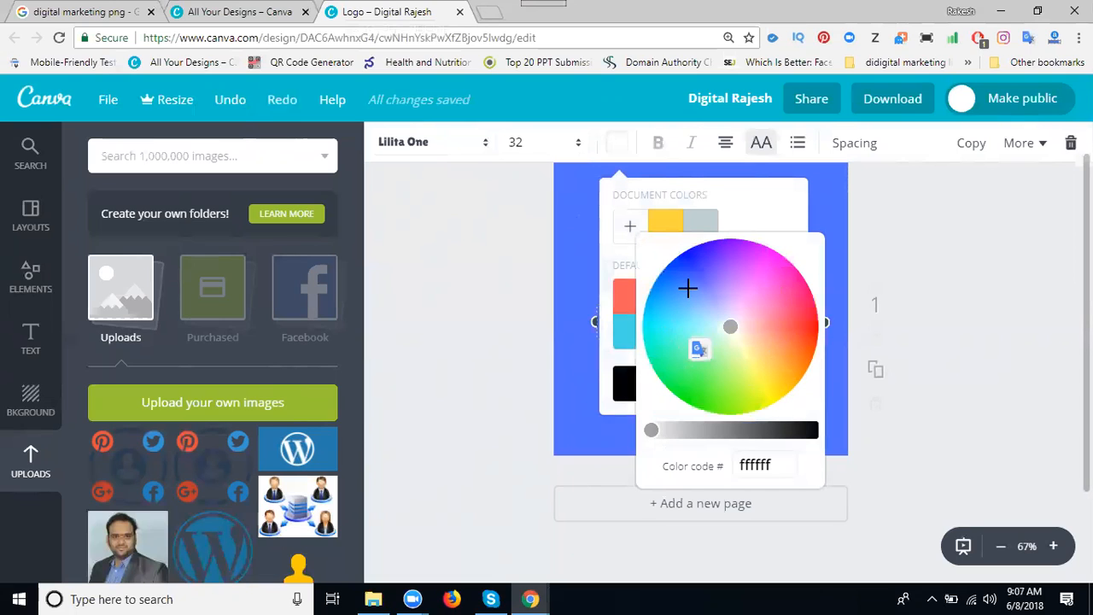
pyautogui.click(807, 322)
pyautogui.click(922, 326)
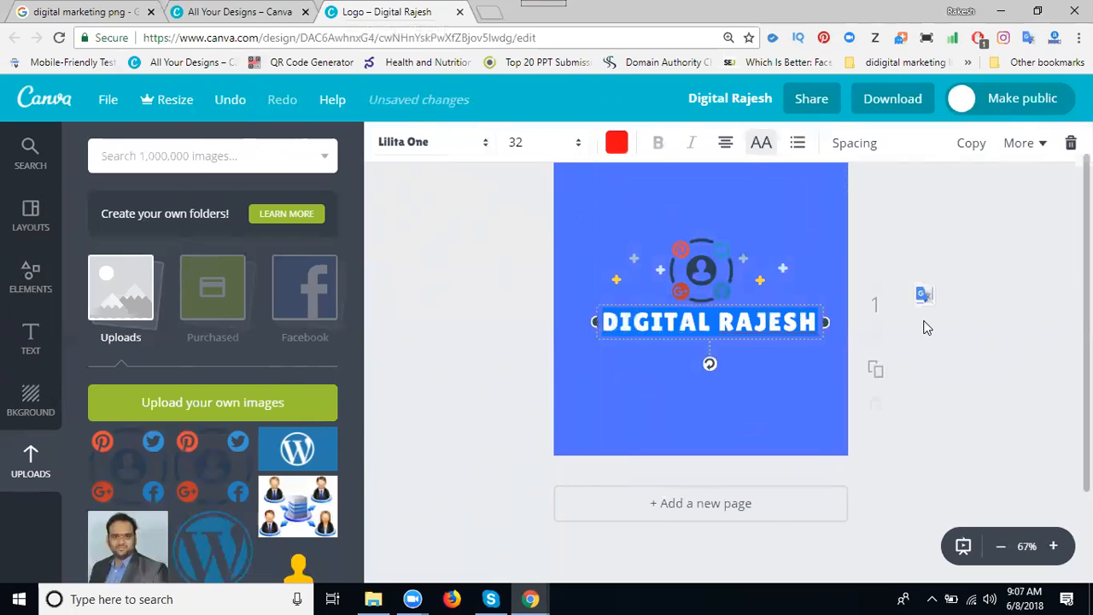
pyautogui.click(927, 328)
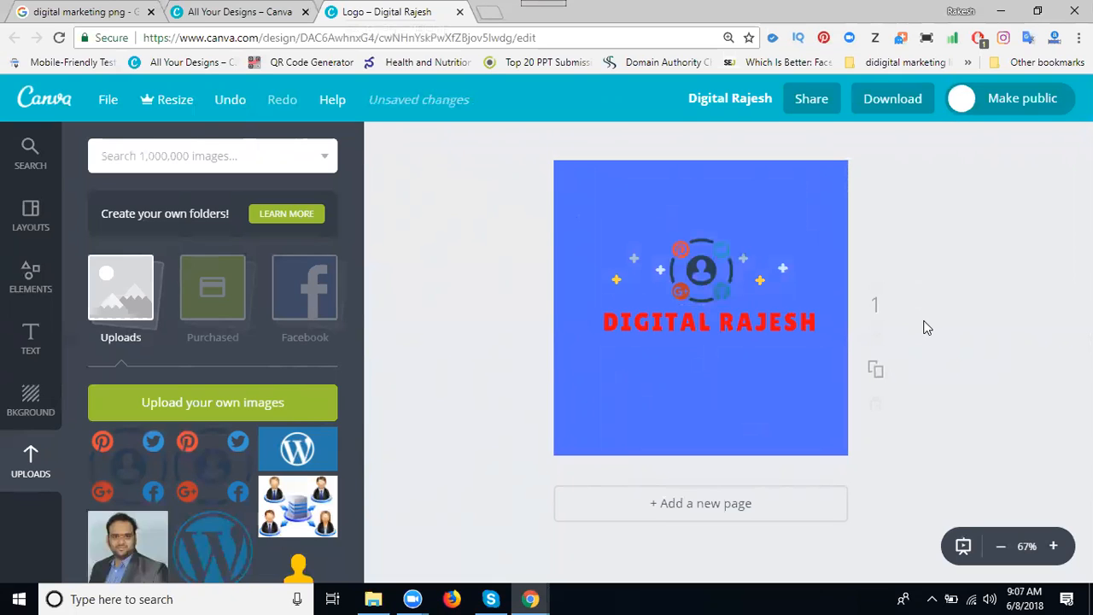
# Try grey and black on the DIGITAL RAJESH heading and set its text colour to white
pyautogui.click(724, 319)
pyautogui.click(617, 142)
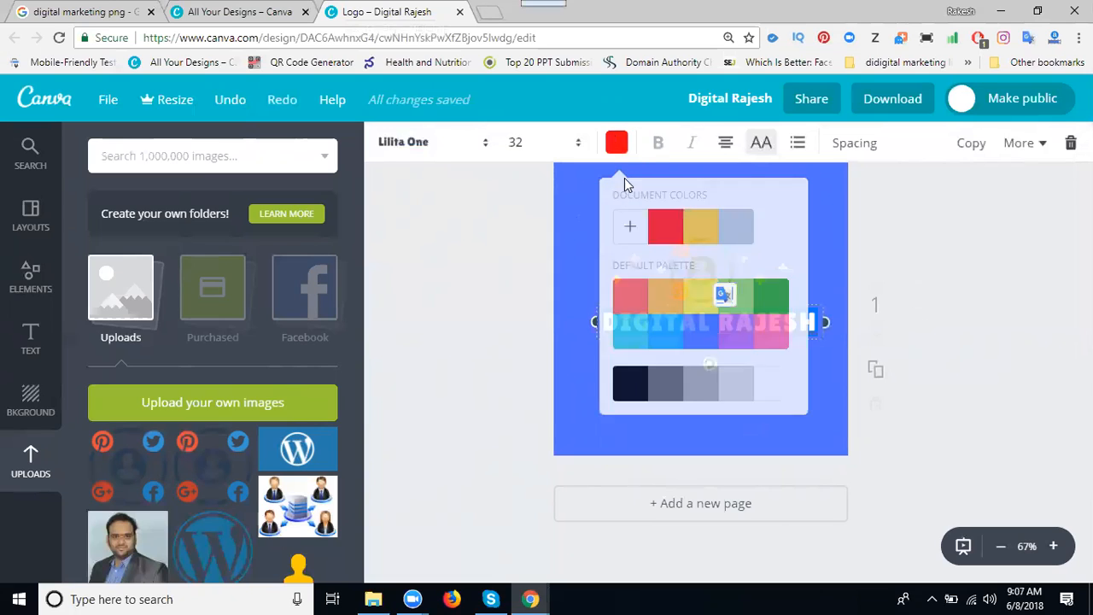
pyautogui.click(701, 382)
pyautogui.click(670, 386)
pyautogui.click(636, 384)
pyautogui.click(768, 386)
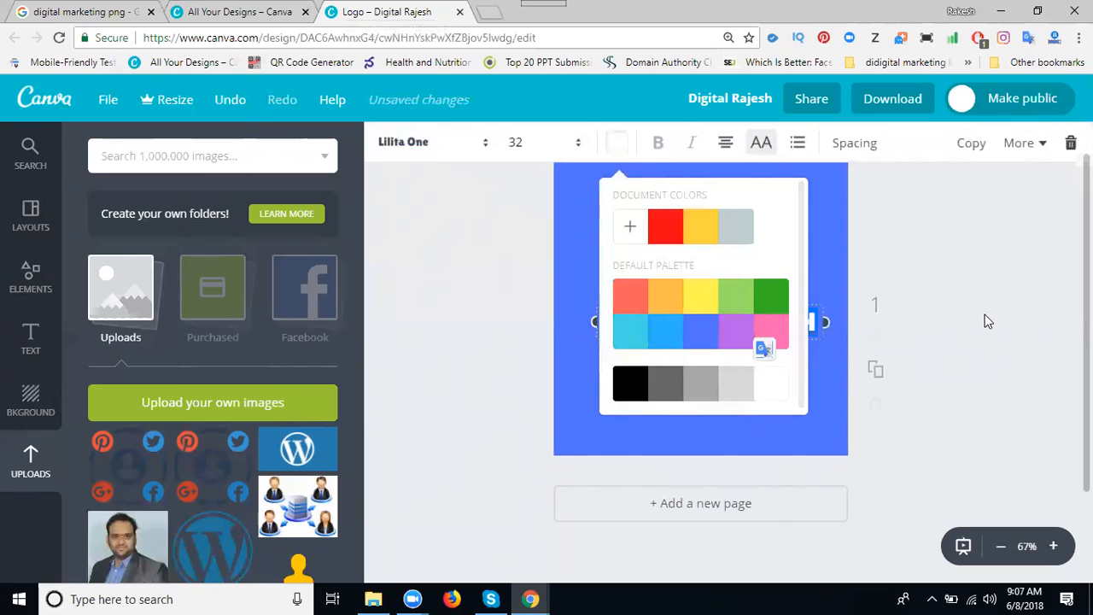
pyautogui.click(986, 321)
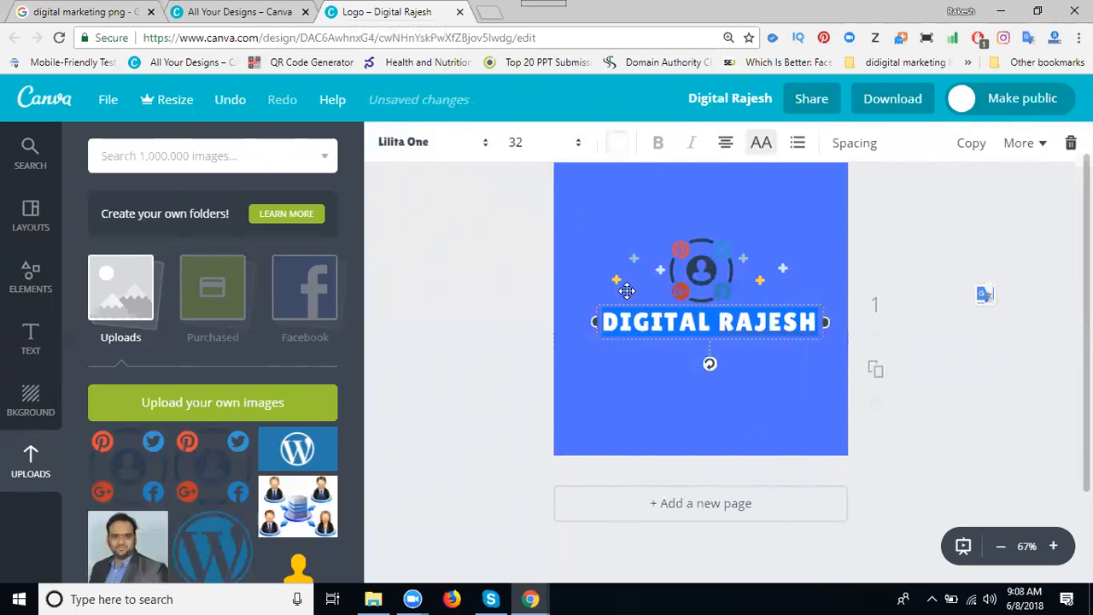
pyautogui.click(980, 242)
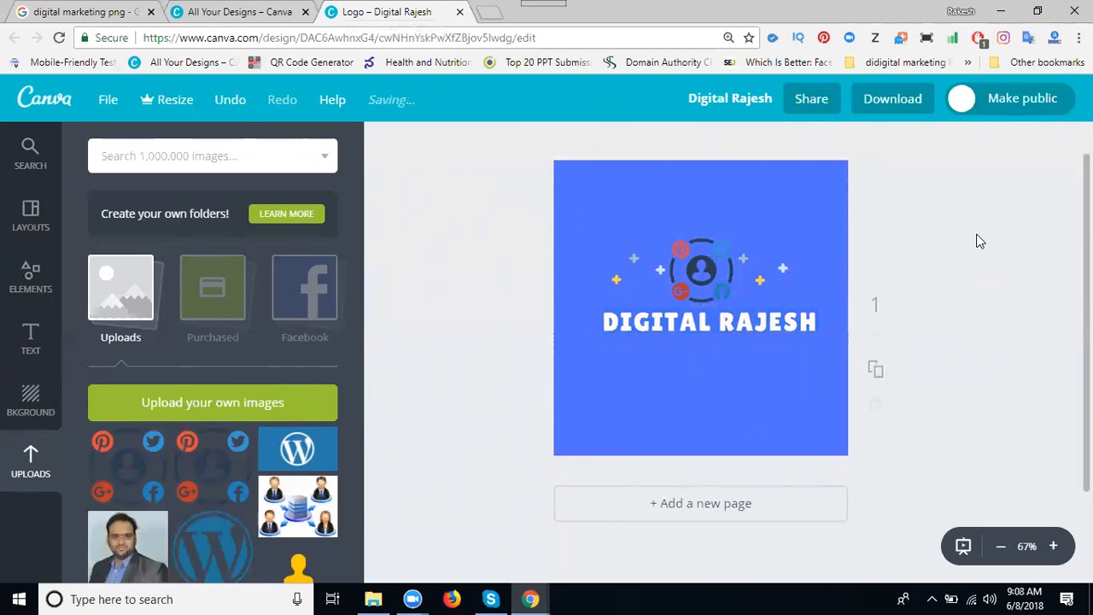
# Download the finished logo as a PNG file and dismiss the download message
pyautogui.click(34, 218)
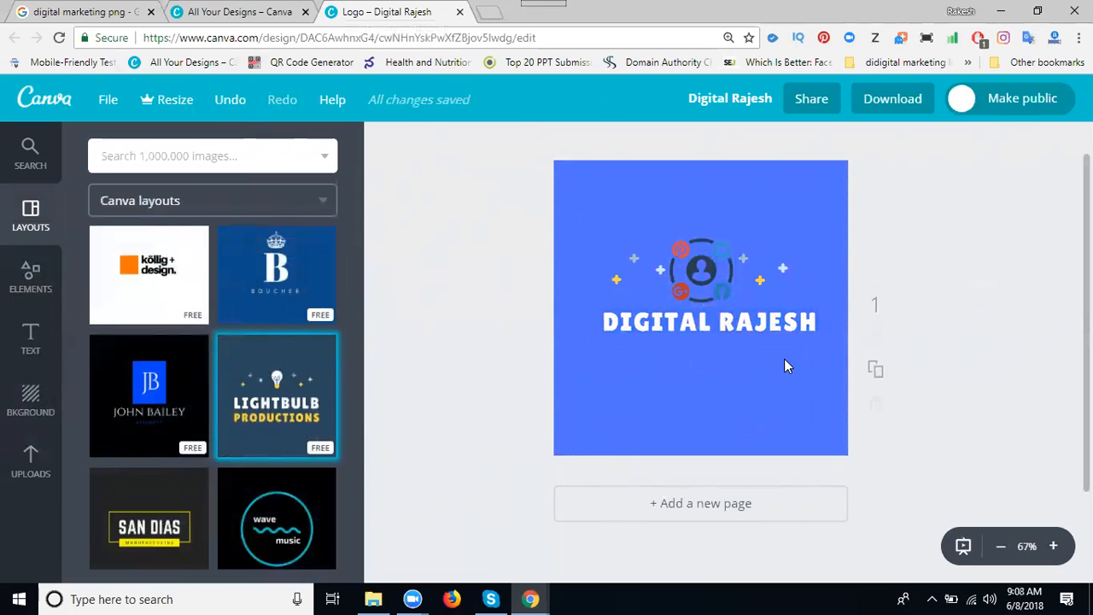
pyautogui.click(888, 102)
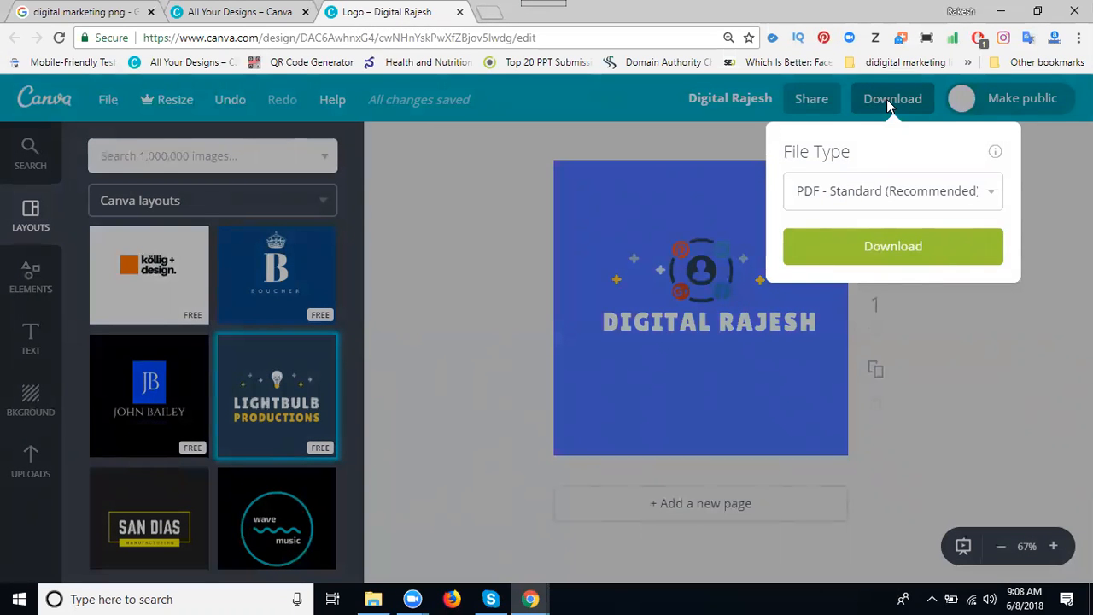
pyautogui.click(866, 205)
pyautogui.click(833, 239)
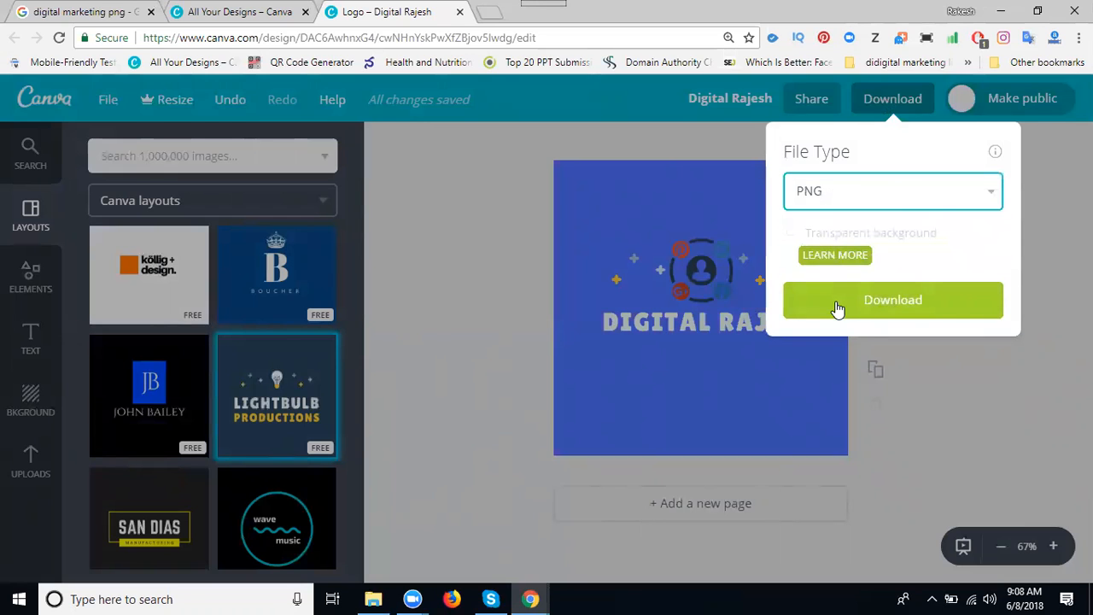
pyautogui.click(838, 303)
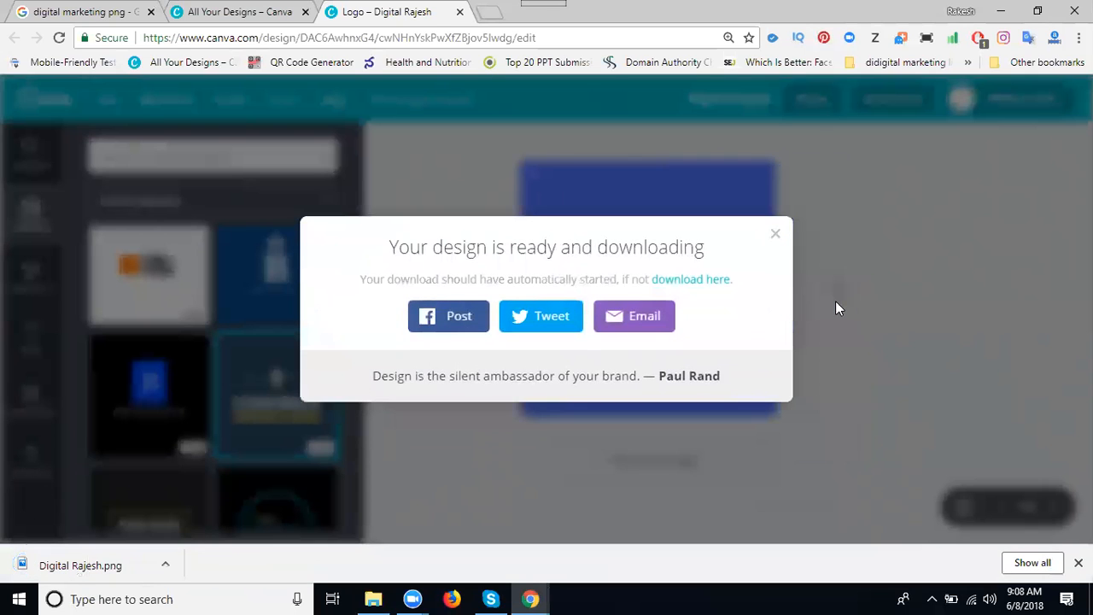
pyautogui.click(775, 238)
# Open the uploaded images and look through them for a picture of a person to put on the logo
pyautogui.click(31, 465)
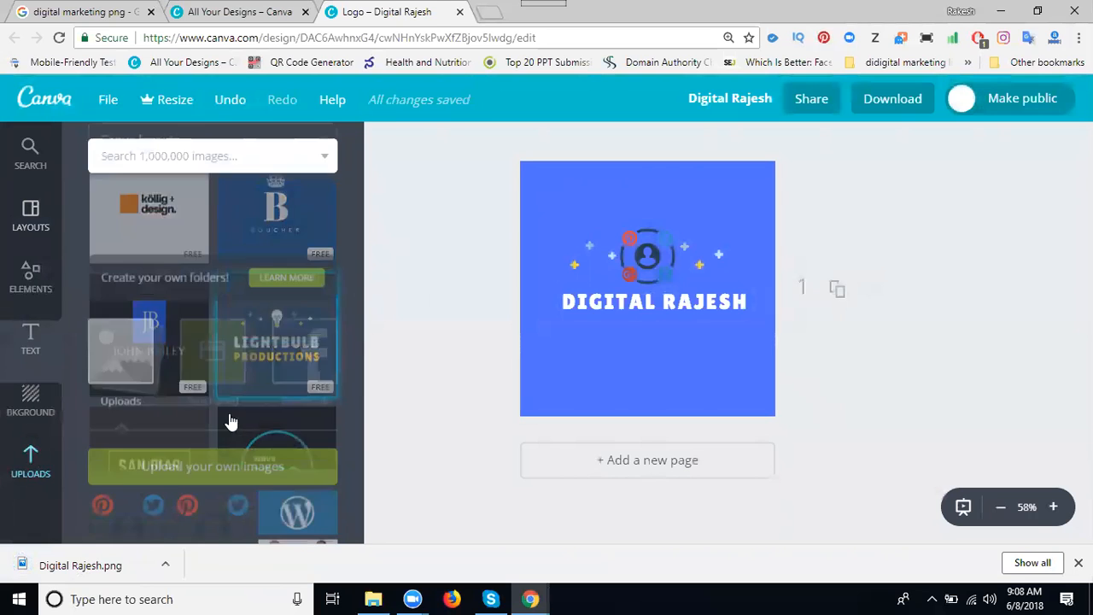
pyautogui.scroll(-6, 230, 419)
pyautogui.scroll(-3, 247, 413)
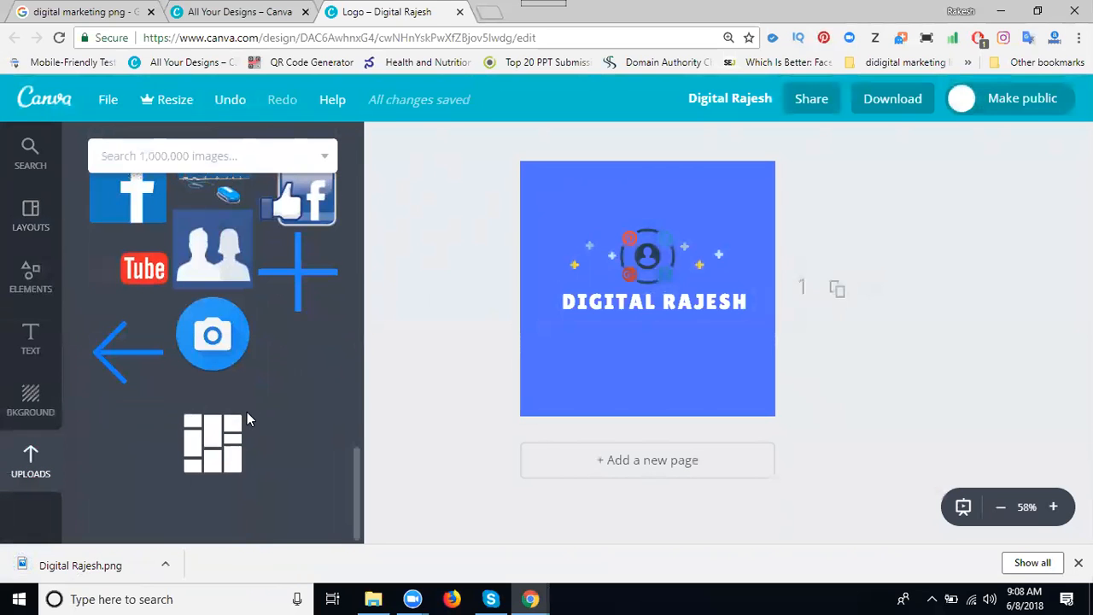
pyautogui.scroll(-6, 246, 420)
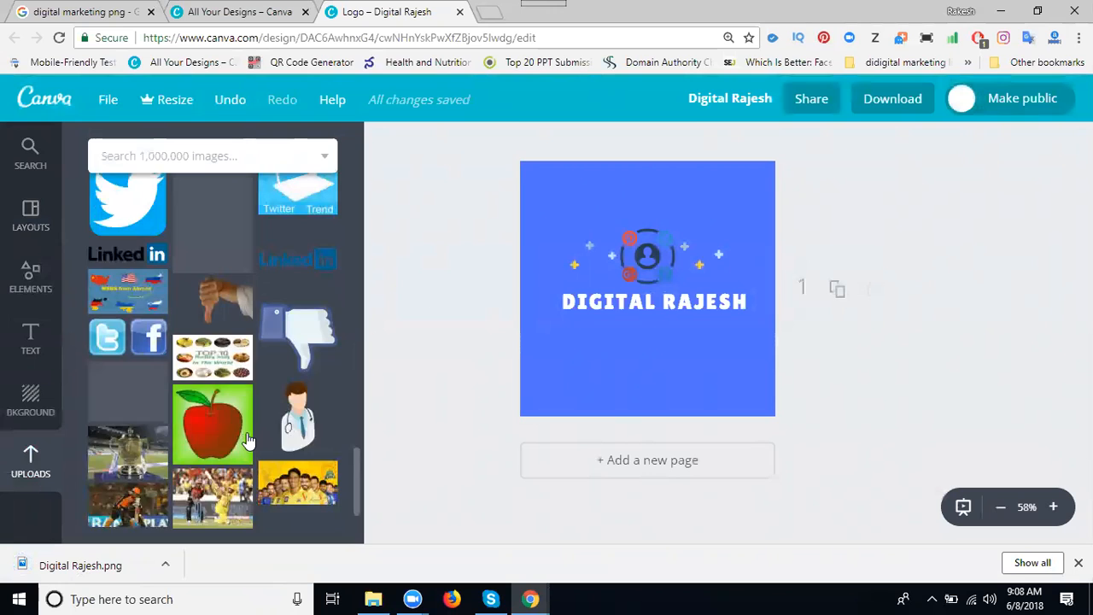
pyautogui.scroll(-3, 247, 443)
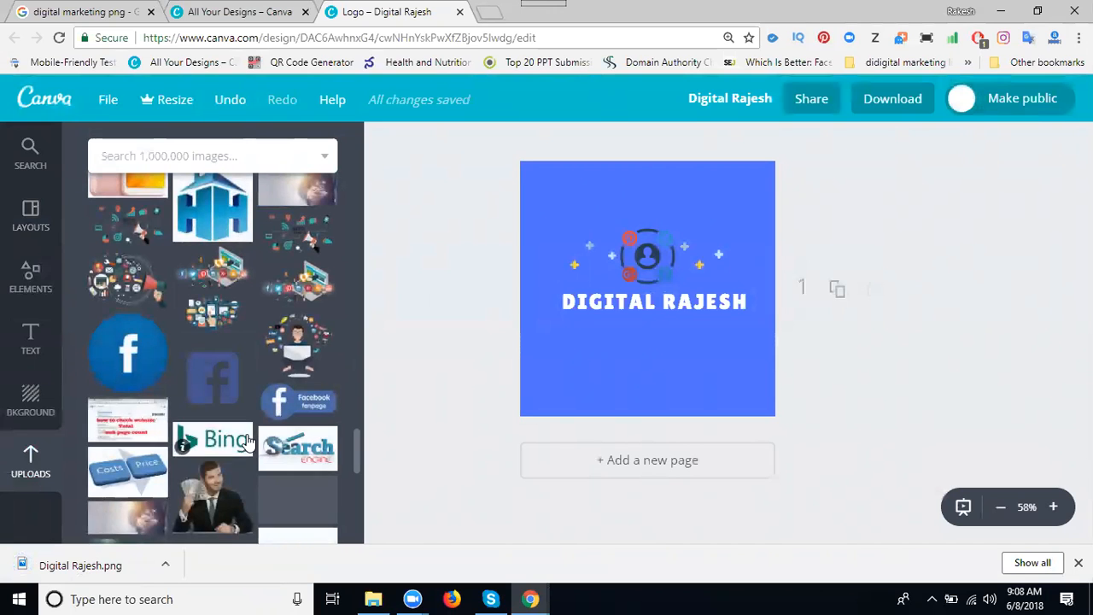
pyautogui.scroll(-5, 247, 443)
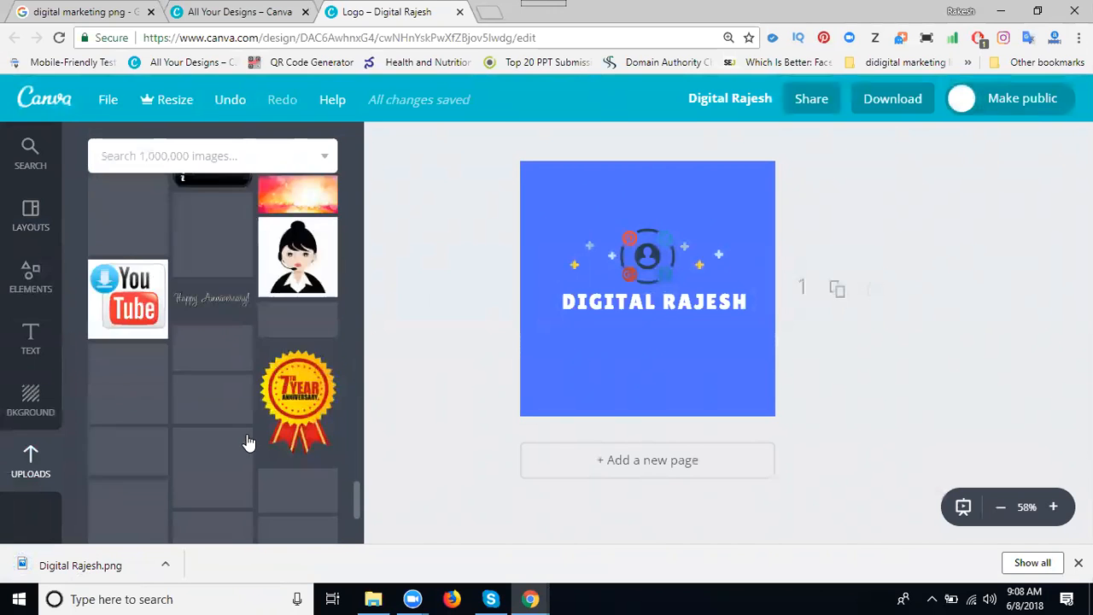
pyautogui.scroll(-10, 247, 441)
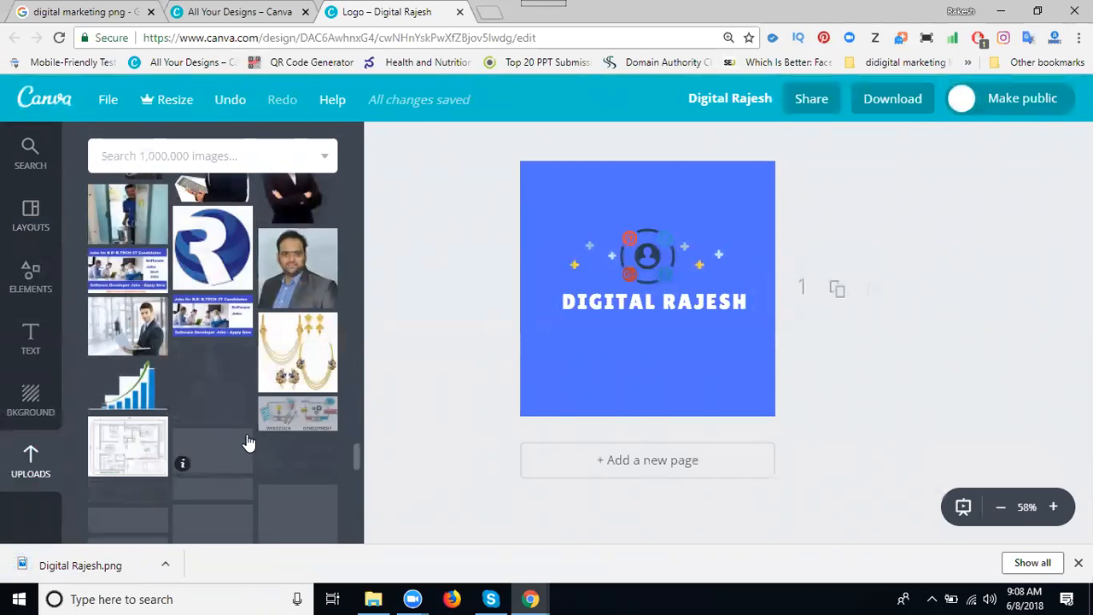
pyautogui.scroll(1, 293, 225)
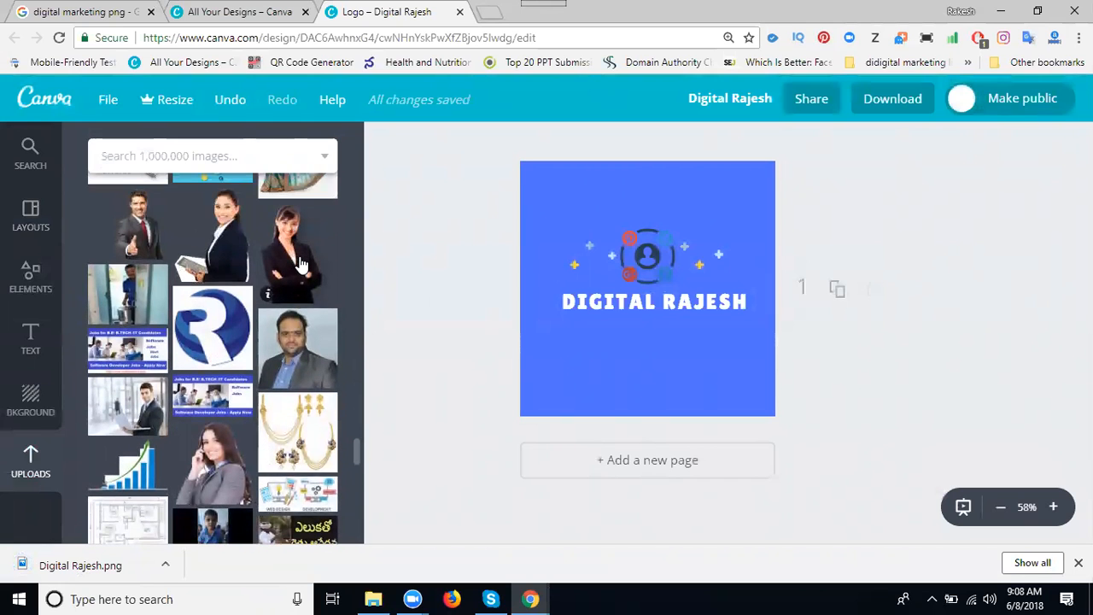
# Try the uploaded picture of the woman with crossed arms on the logo and delete it
pyautogui.click(295, 260)
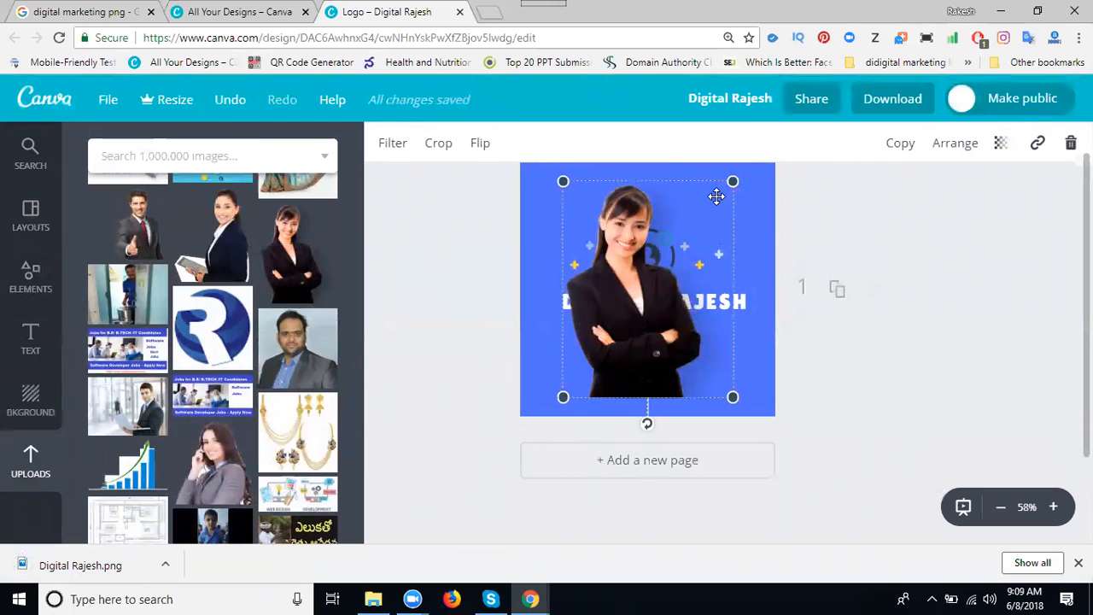
pyautogui.press('Delete')
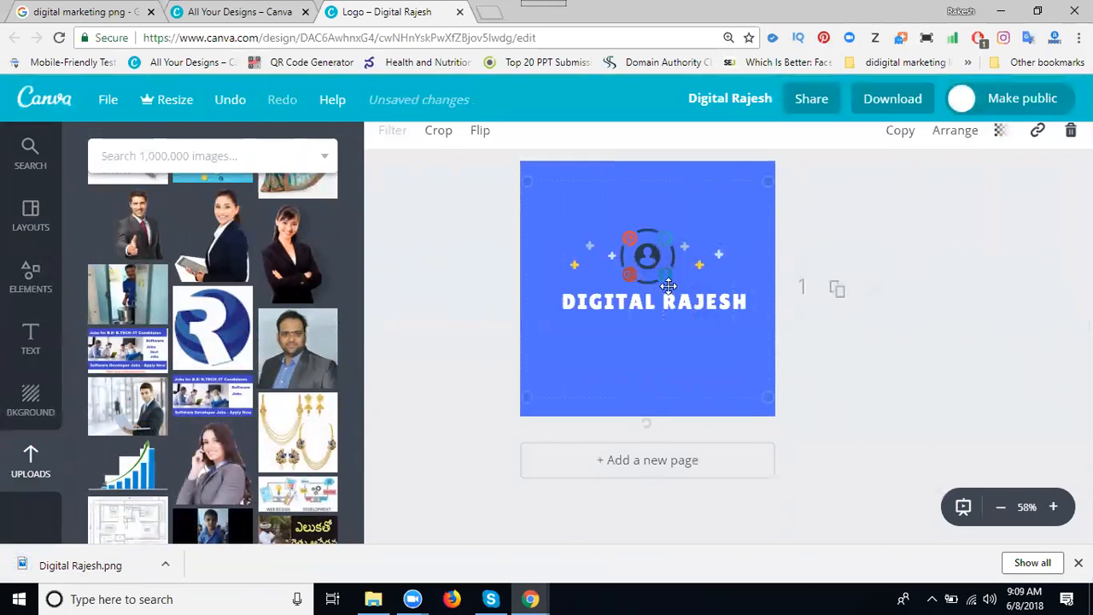
# Add the uploaded thumbs-up businessman picture, shrink it to a small figure and place it just left of the DIGITAL RAJESH heading
pyautogui.moveTo(767, 181); pyautogui.dragTo(540, 296)
pyautogui.moveTo(570, 253); pyautogui.dragTo(552, 302)
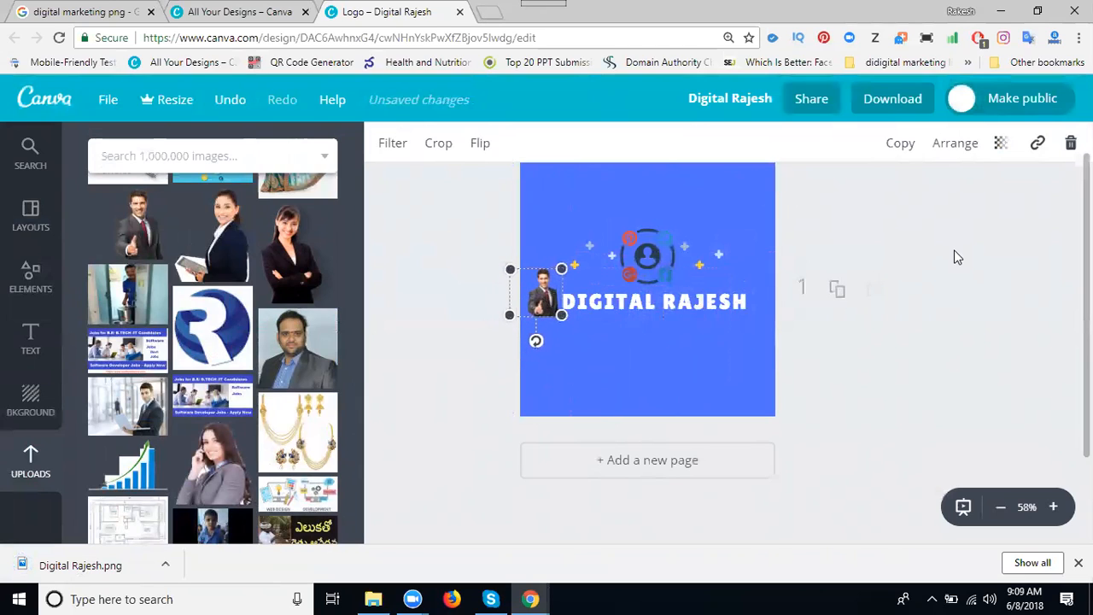
pyautogui.click(958, 257)
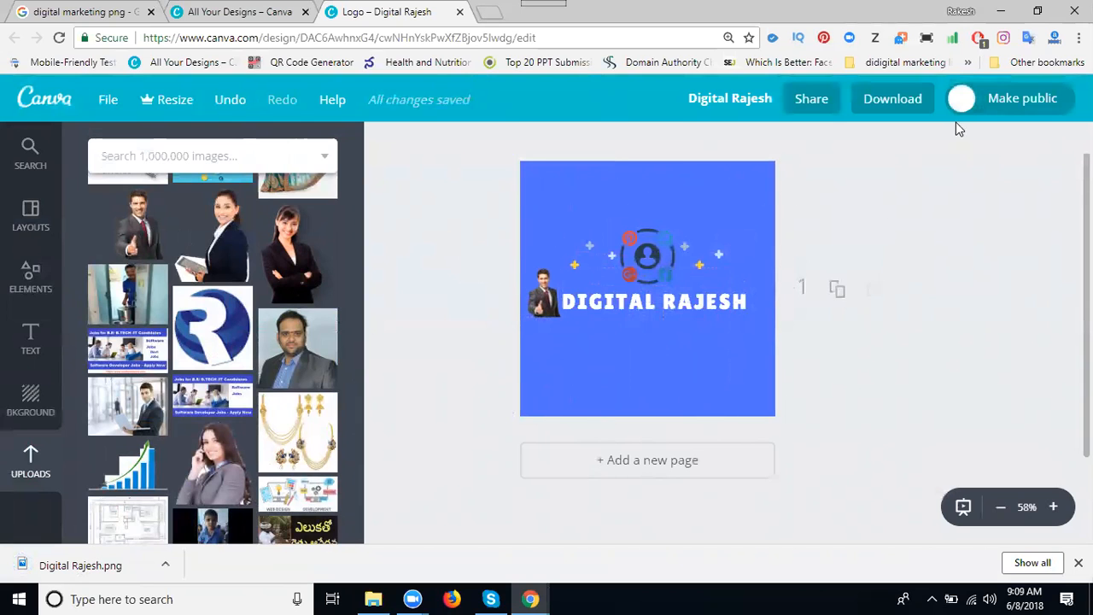
# Download the logo with the businessman picture as a PNG file
pyautogui.click(888, 102)
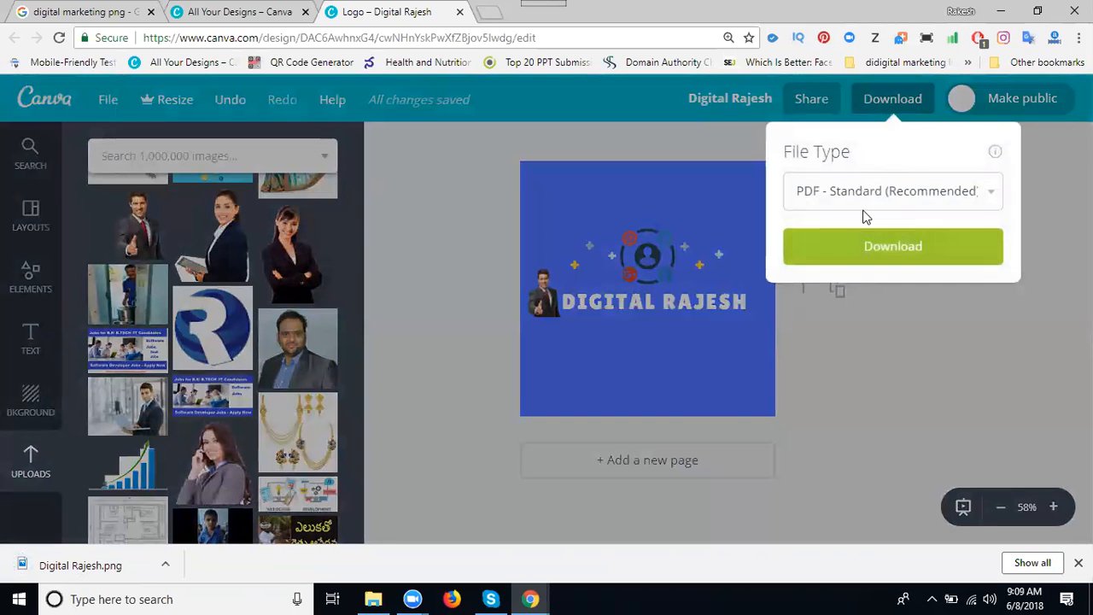
pyautogui.click(861, 193)
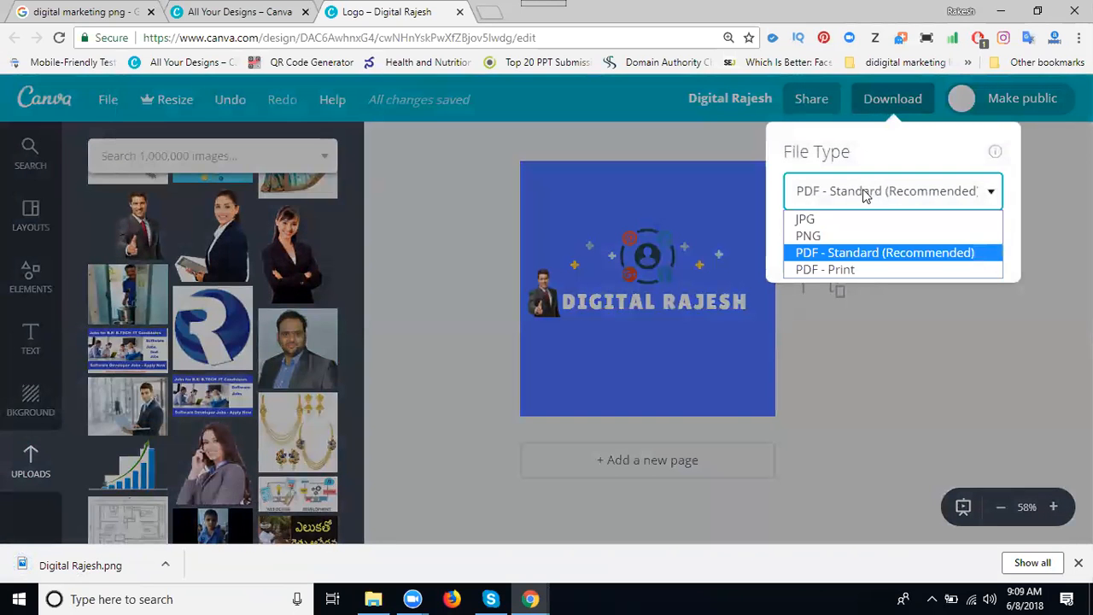
pyautogui.click(850, 237)
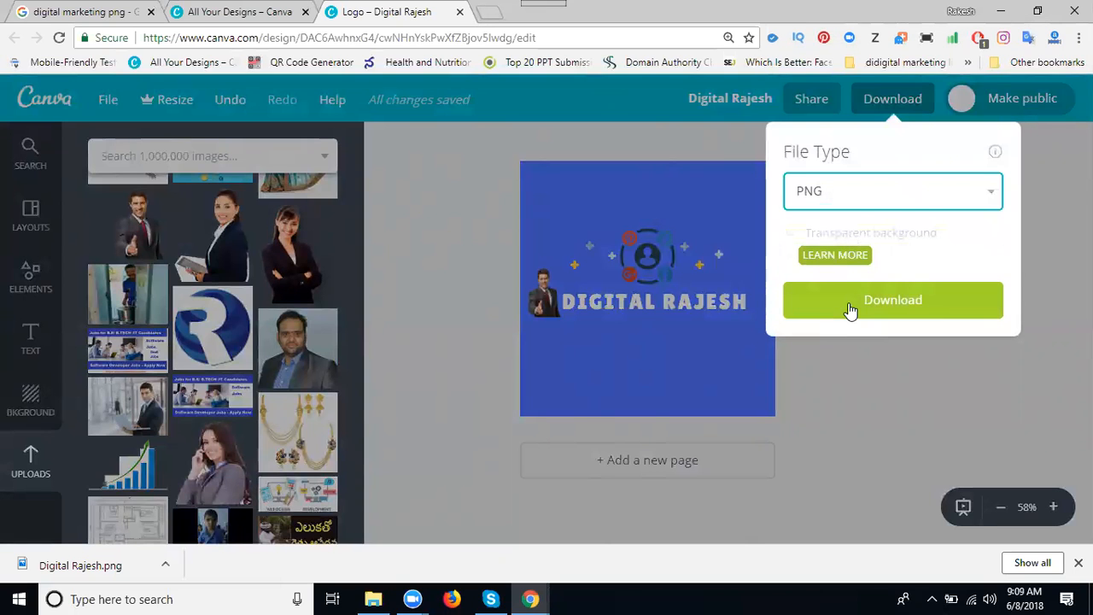
pyautogui.click(850, 309)
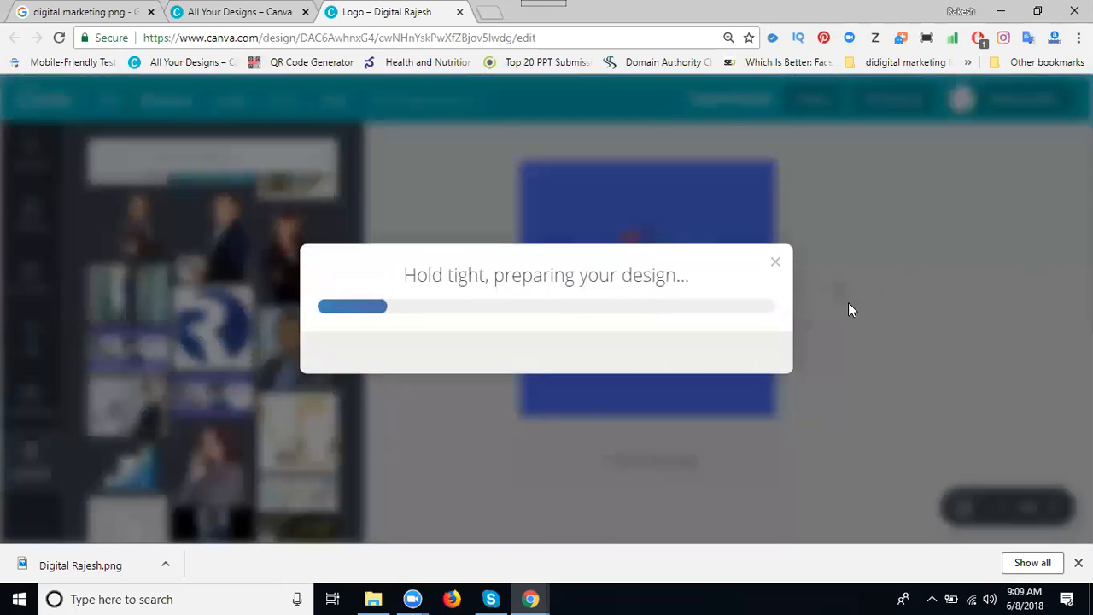